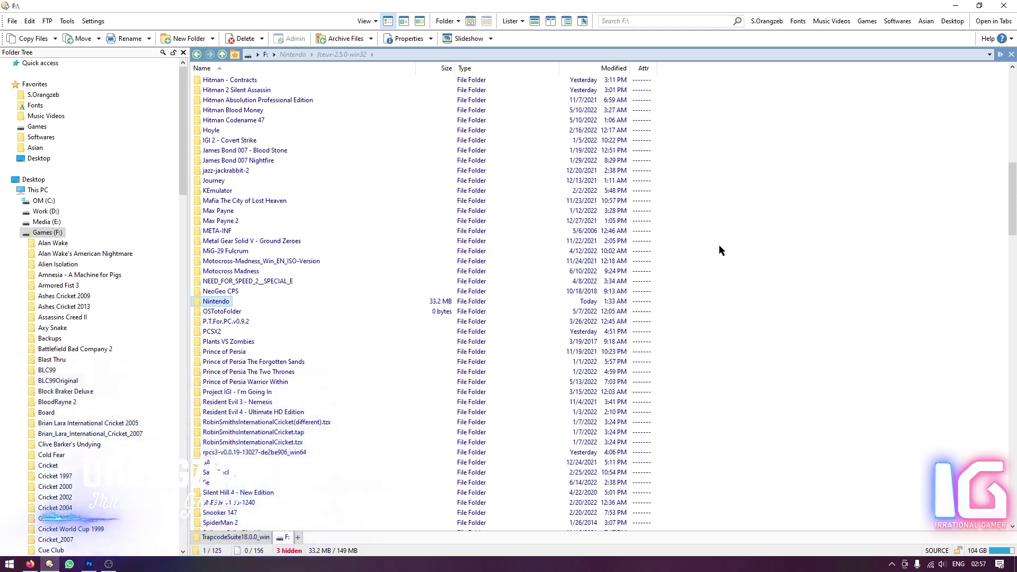
# Scroll the F:\ list and open the xenia_master folder to show xenia.exe and its logs.
pyautogui.scroll(3, 719, 245)
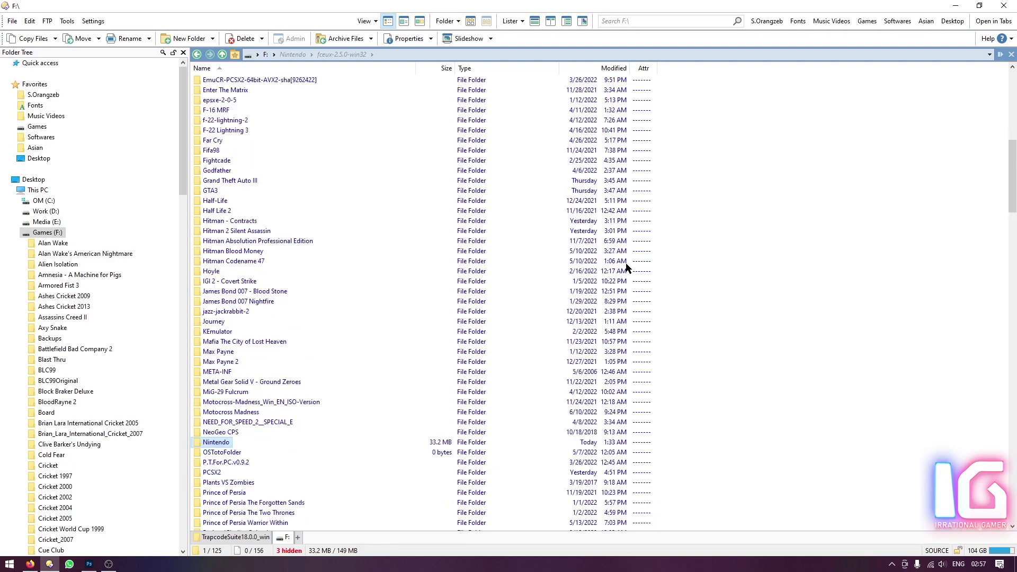
pyautogui.scroll(-12, 627, 267)
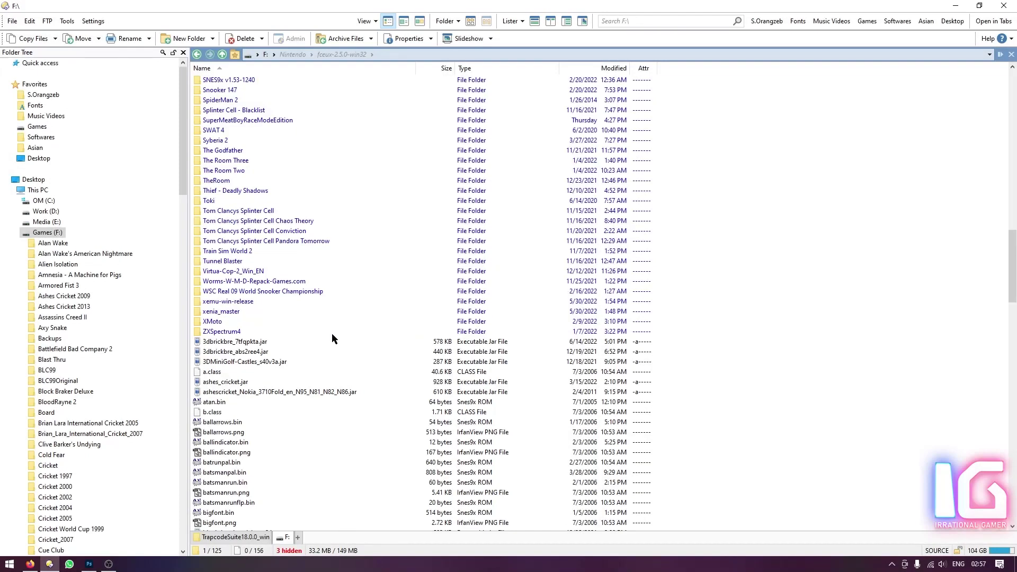
pyautogui.click(237, 314)
pyautogui.doubleClick(237, 314)
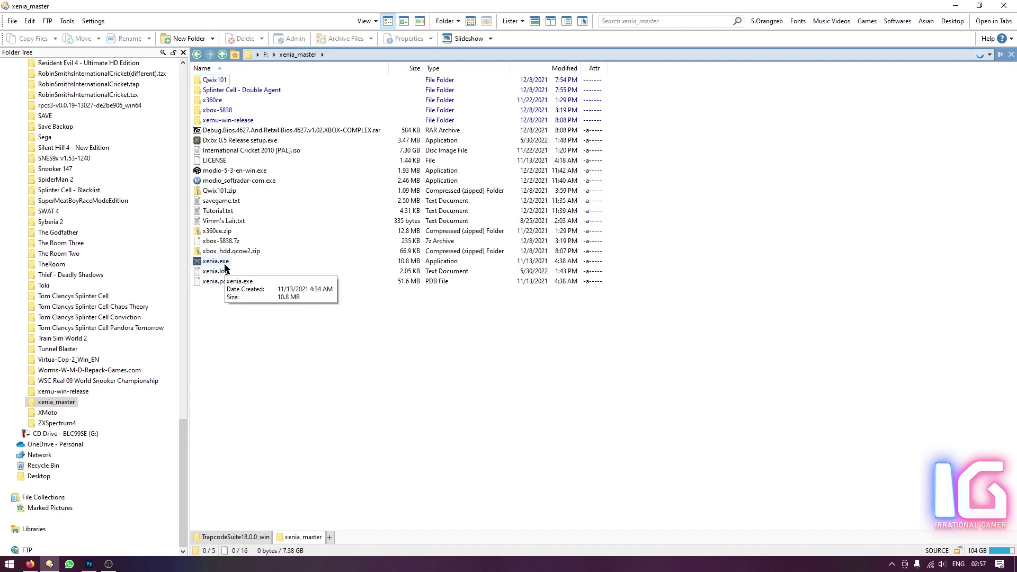
# Launch xenia.exe, move the Xenia window aside, and open its File menu.
pyautogui.doubleClick(225, 263)
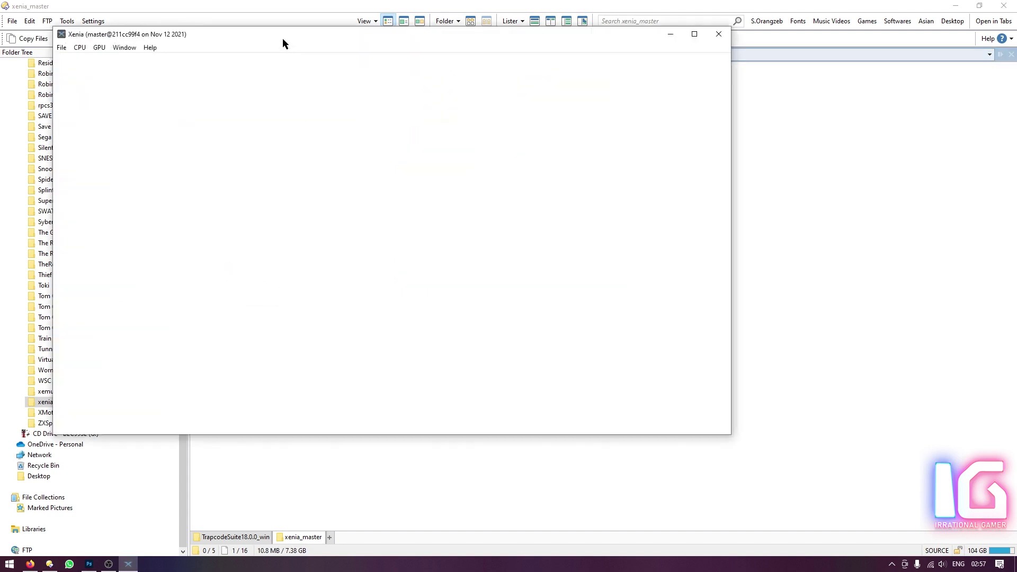
pyautogui.moveTo(275, 35); pyautogui.dragTo(479, 111)
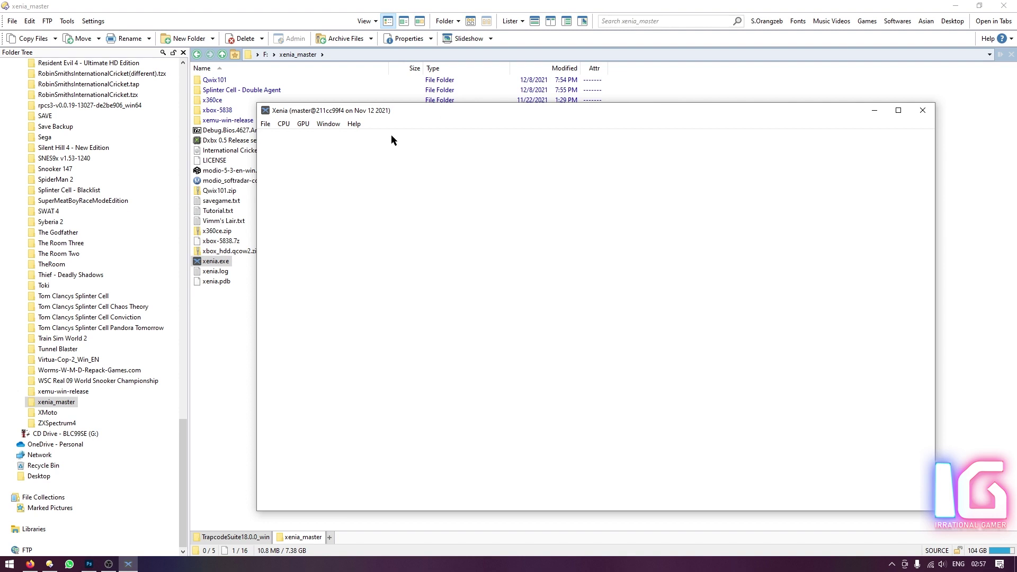
pyautogui.click(266, 125)
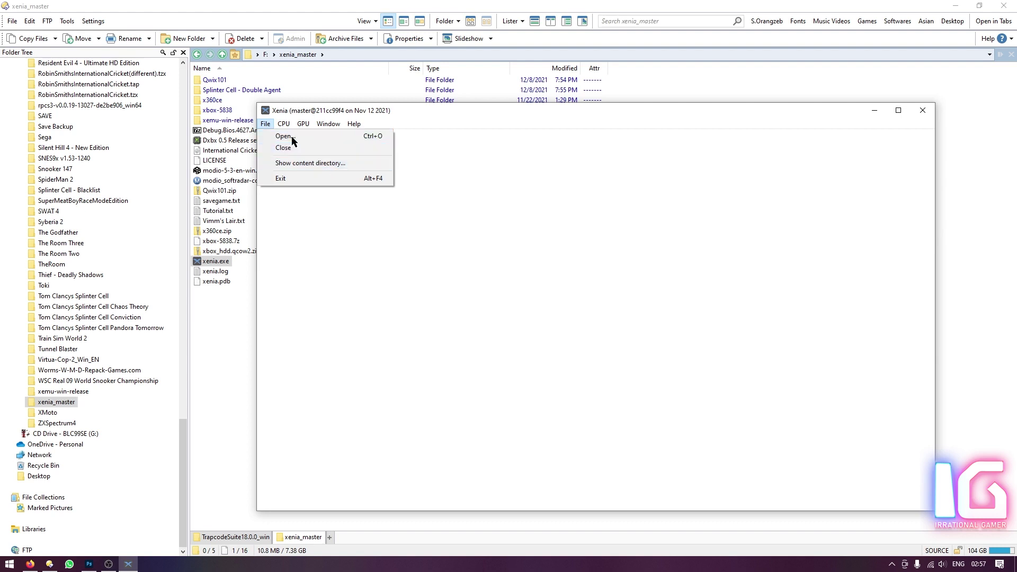
pyautogui.moveTo(289, 128)
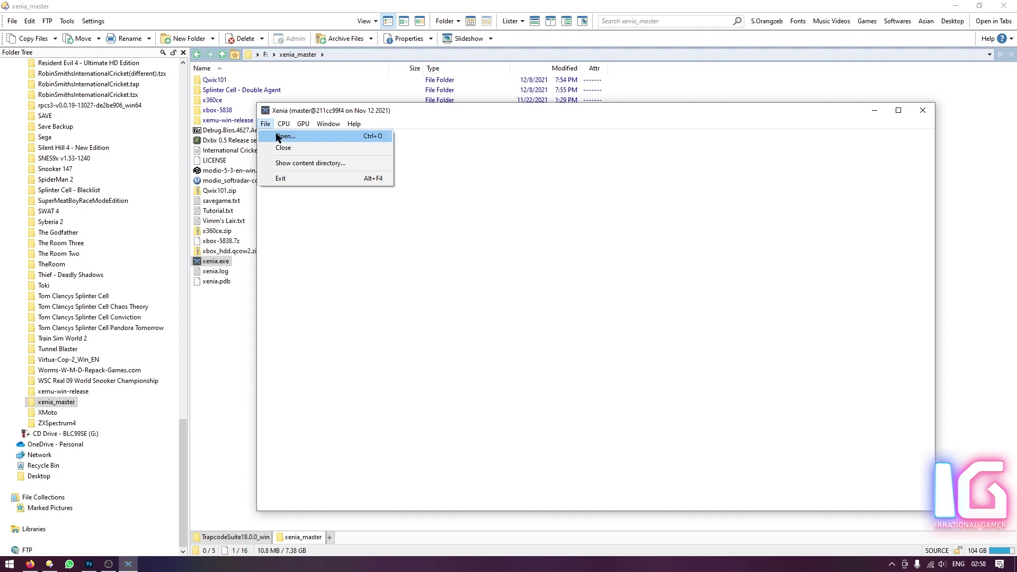
# In the Open dialog, widen the file list and select International Cricket 2010 [PAL].iso.
pyautogui.click(283, 136)
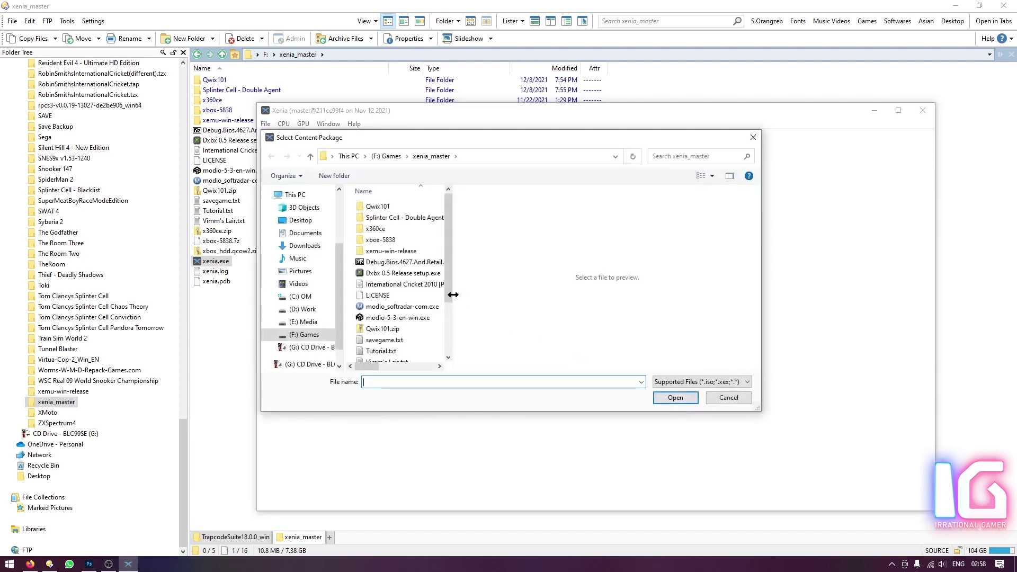
pyautogui.moveTo(453, 295); pyautogui.dragTo(526, 295)
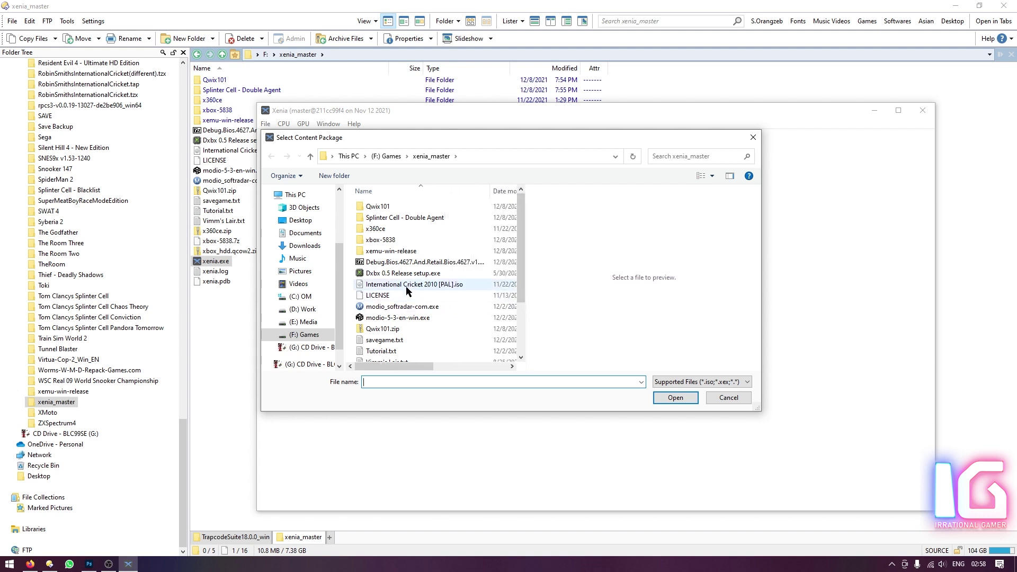
pyautogui.click(469, 286)
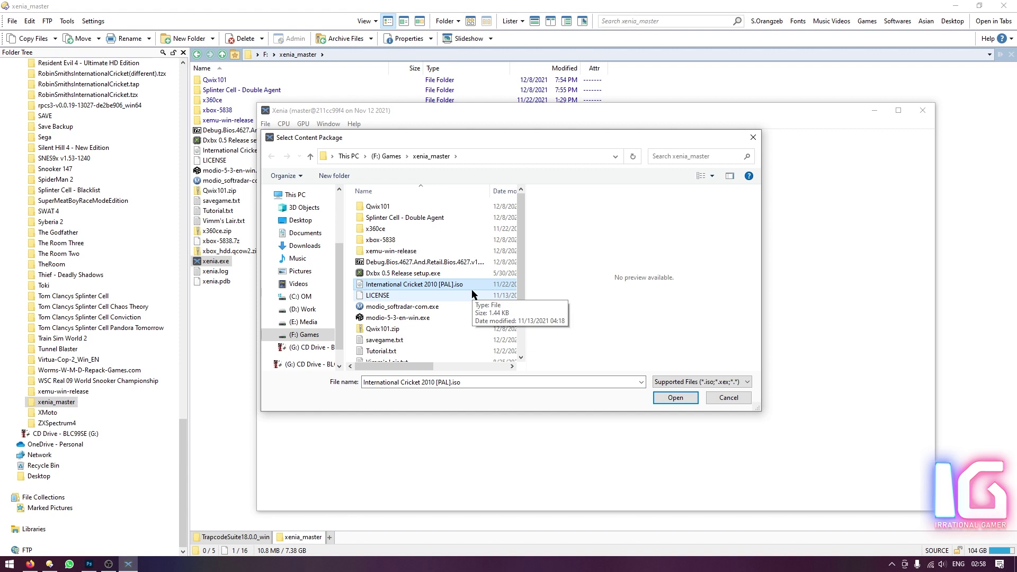
pyautogui.click(452, 285)
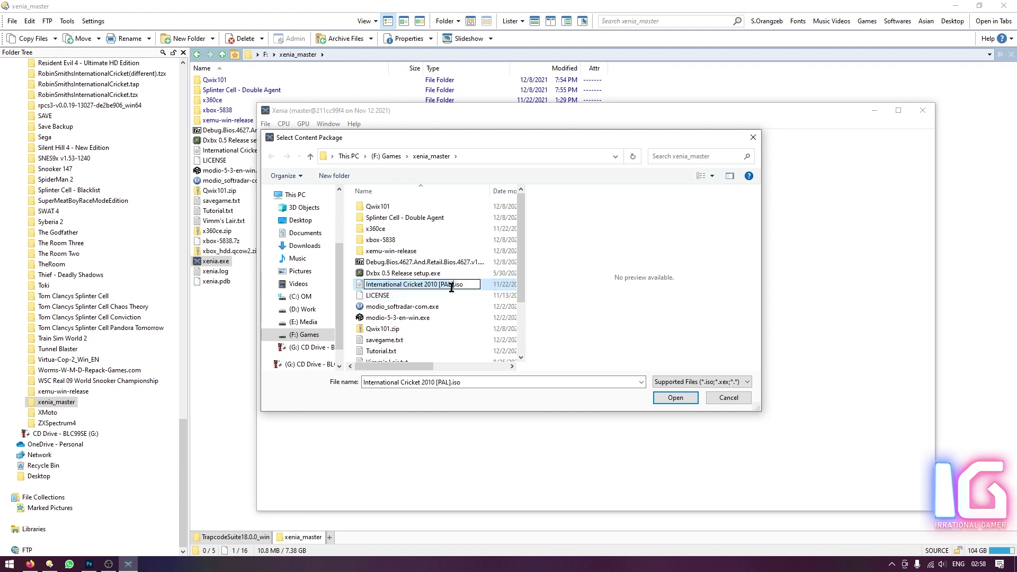
pyautogui.click(469, 284)
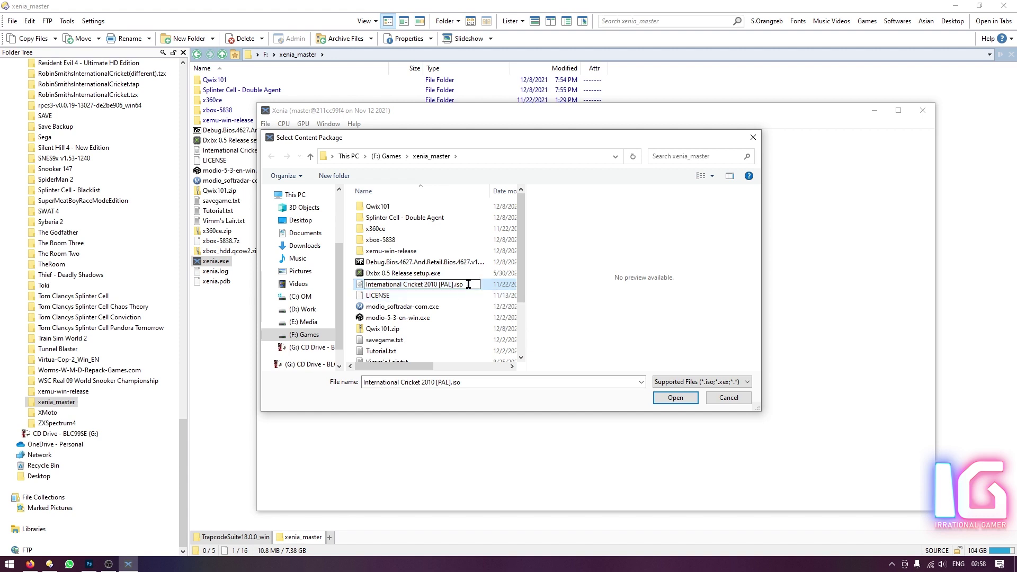
pyautogui.click(431, 287)
pyautogui.click(452, 285)
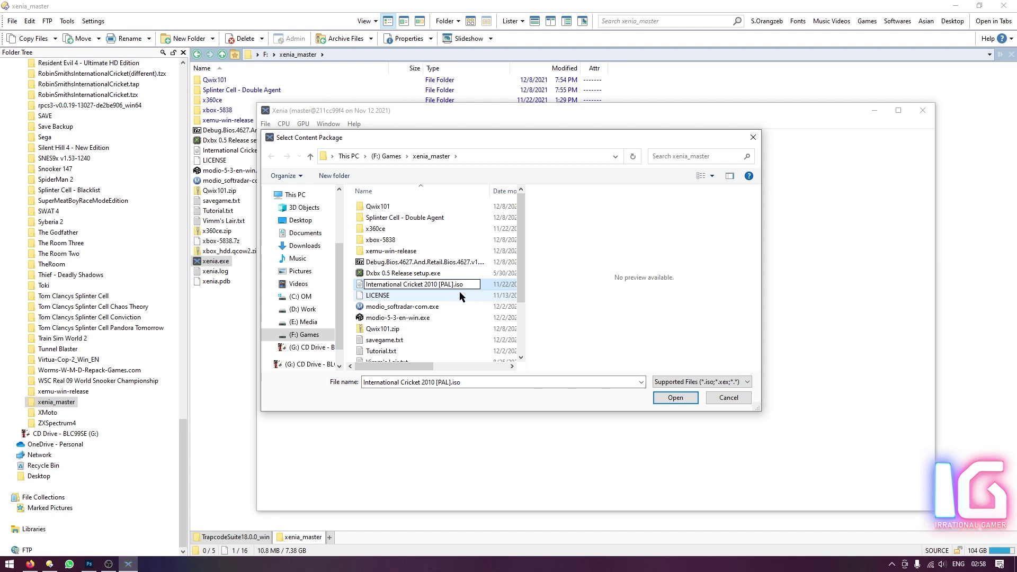
pyautogui.click(390, 300)
pyautogui.click(408, 284)
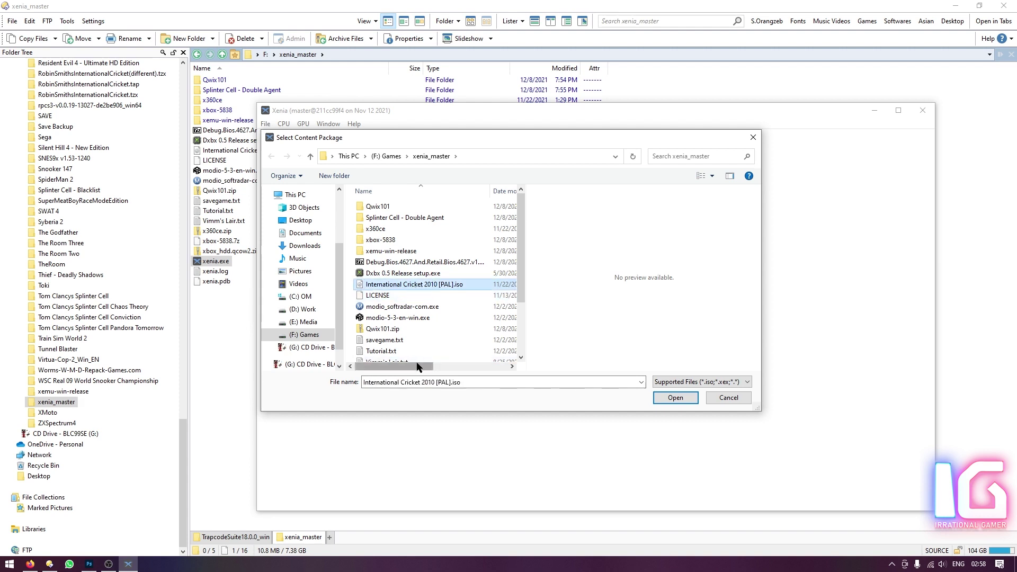
pyautogui.moveTo(420, 367); pyautogui.dragTo(493, 364)
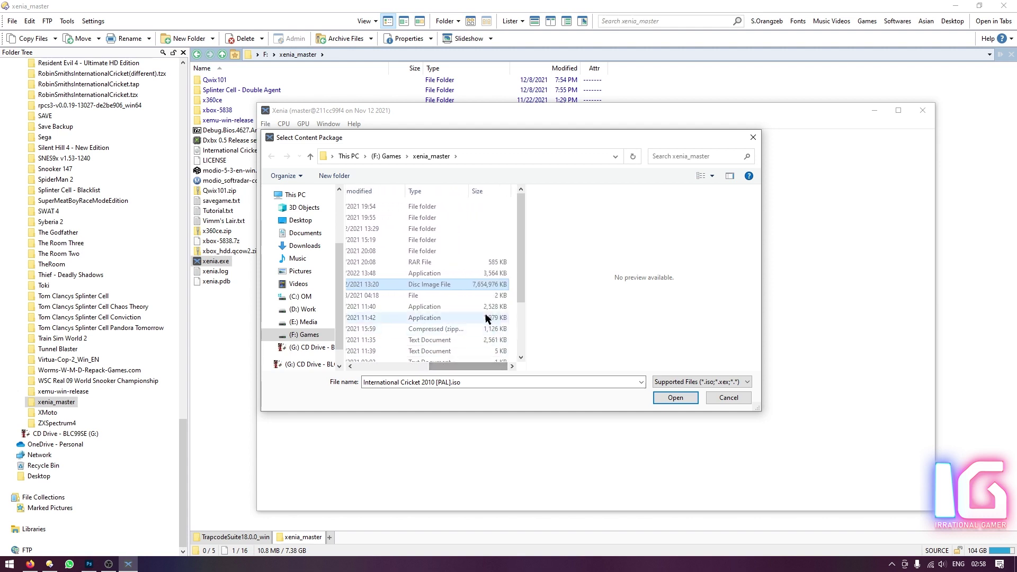
# Inspect the ISO's Properties, then cancel without changes.
pyautogui.rightClick(449, 285)
pyautogui.click(494, 545)
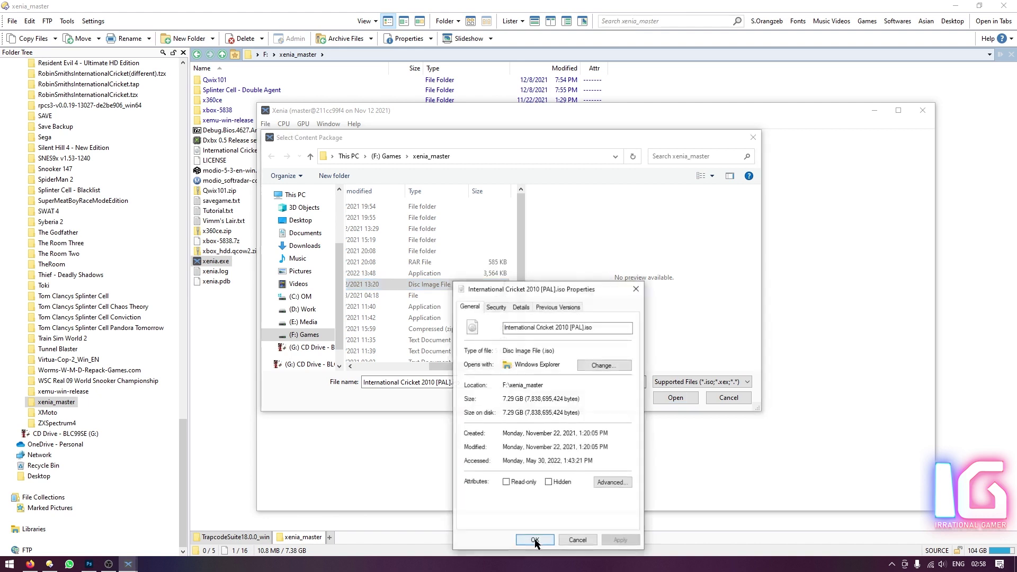
pyautogui.moveTo(734, 408); pyautogui.dragTo(467, 193)
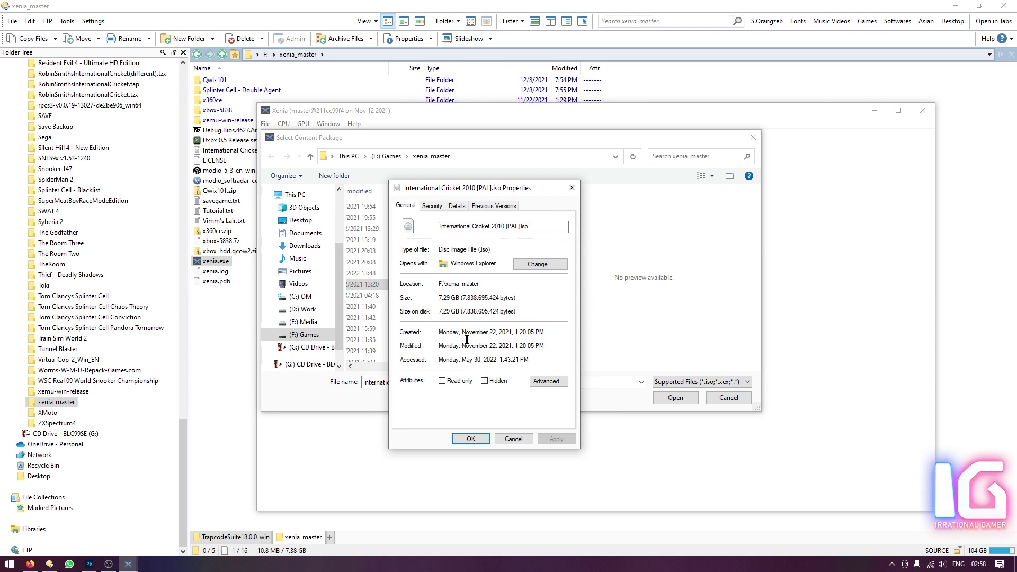
pyautogui.click(518, 440)
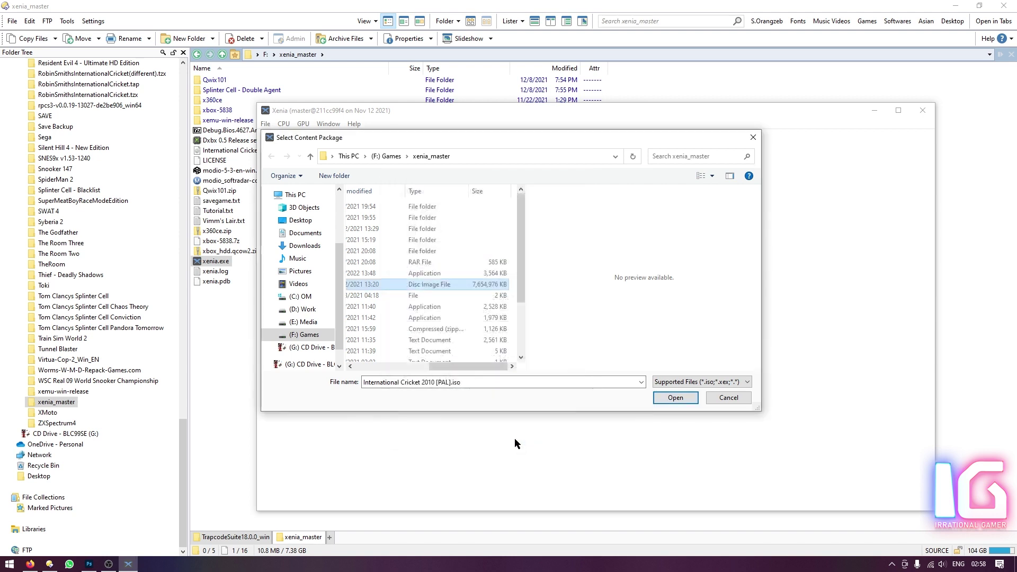
# Reselect International Cricket 2010 [PAL].iso as the file to load.
pyautogui.click(373, 367)
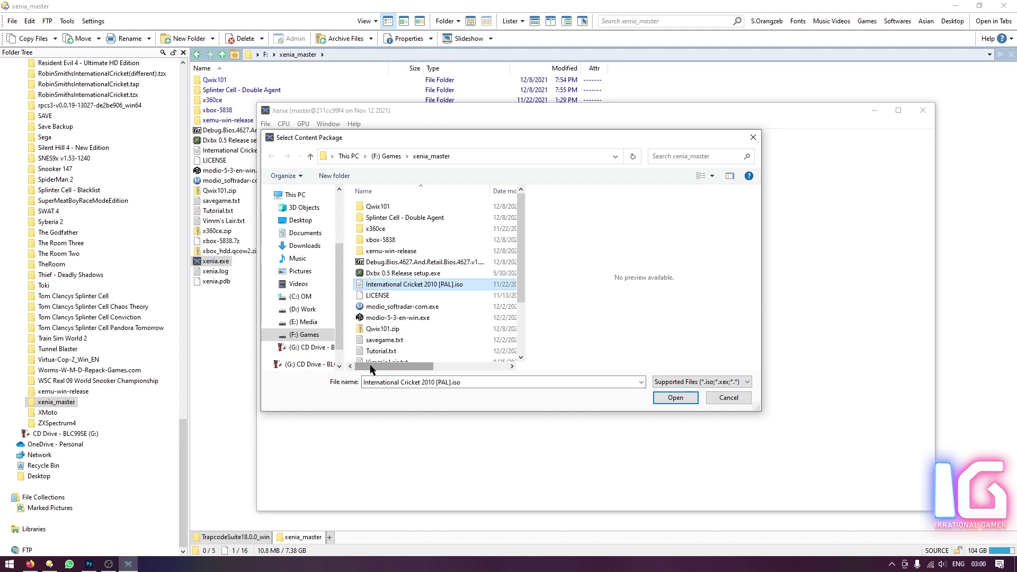
pyautogui.click(389, 298)
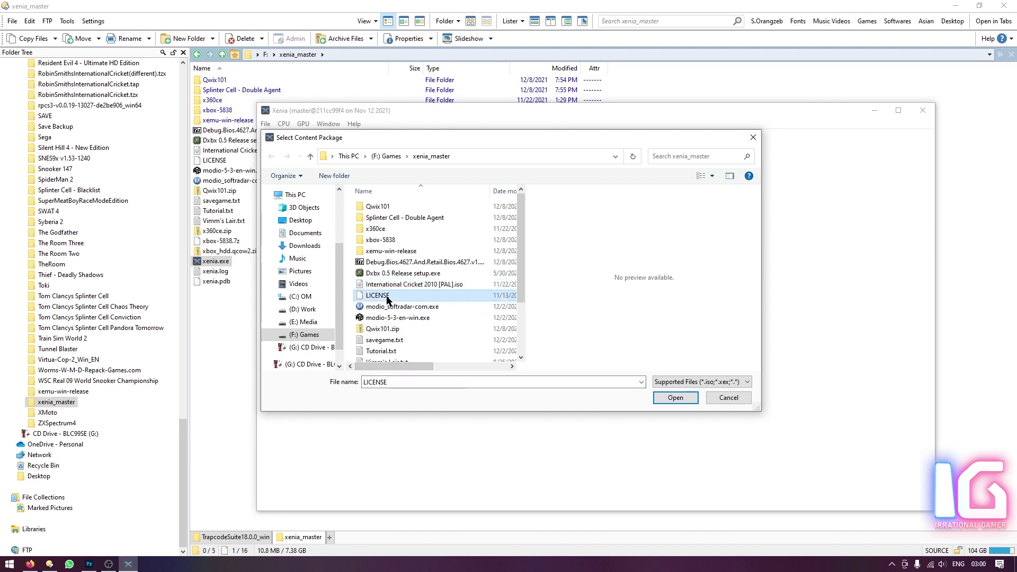
pyautogui.click(417, 287)
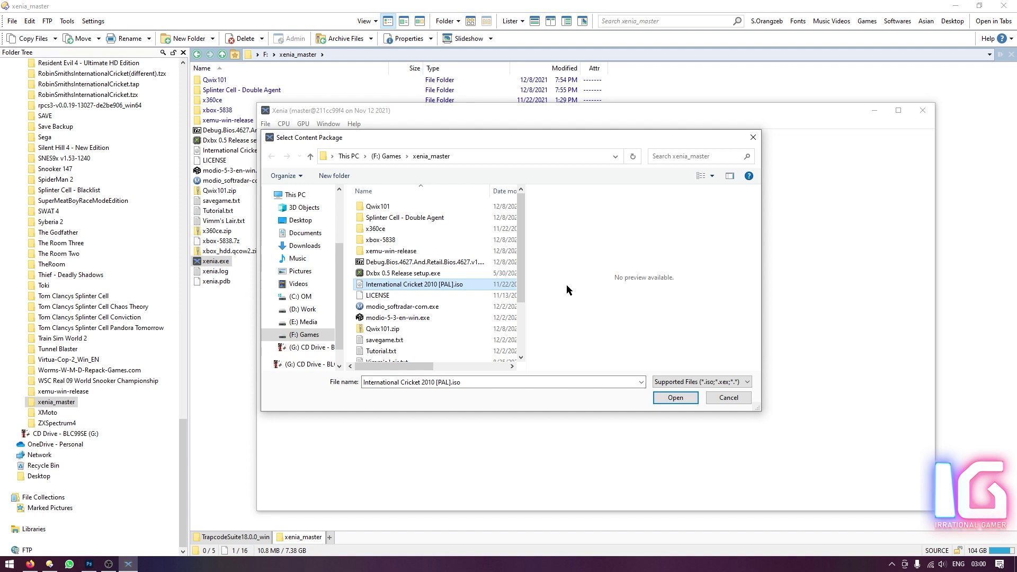
# Open International Cricket 2010 [PAL].iso and let it boot to the PRESS START screen.
pyautogui.click(679, 399)
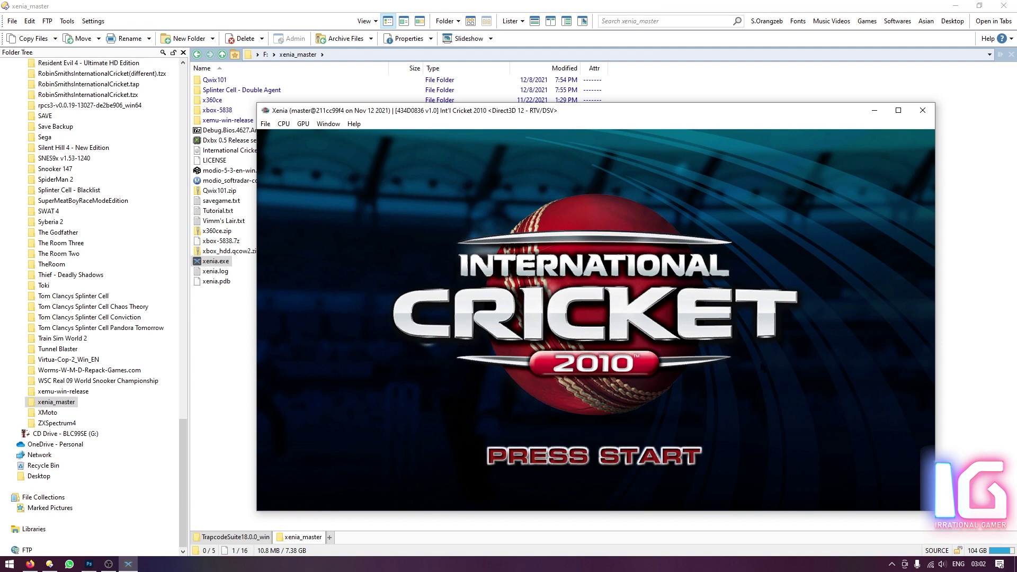
# Close Xenia, open the rpcs3-v0.0.19-13027-de2be906_win64 folder and select rpcs3.exe.
pyautogui.click(921, 116)
pyautogui.press('BackSpace')
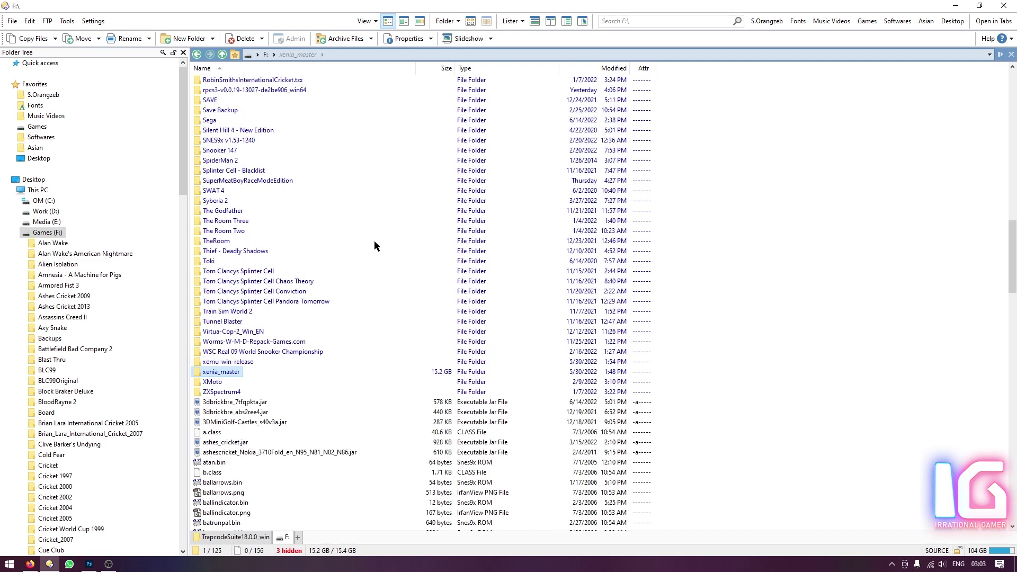
pyautogui.scroll(3, 374, 240)
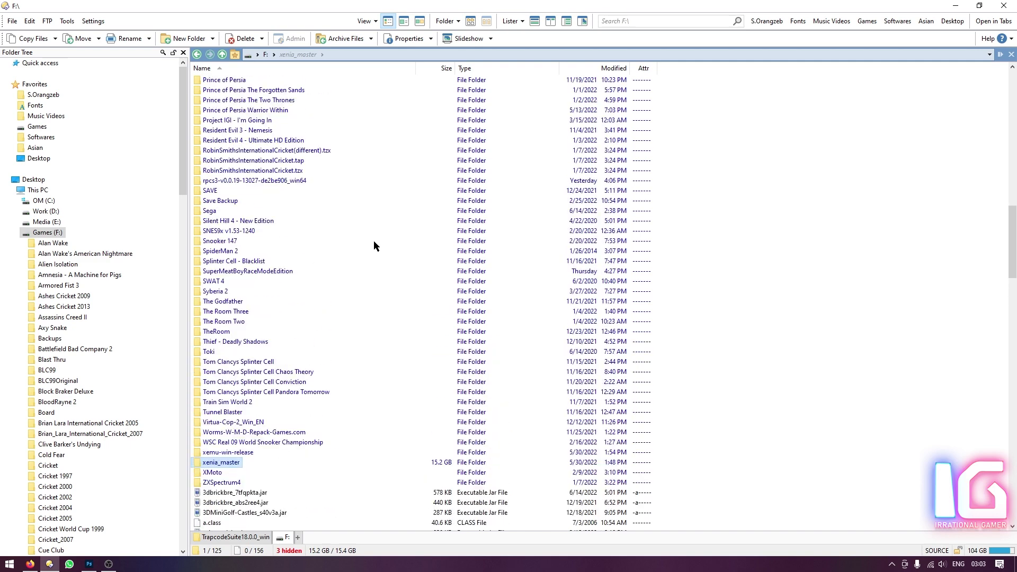
pyautogui.doubleClick(254, 180)
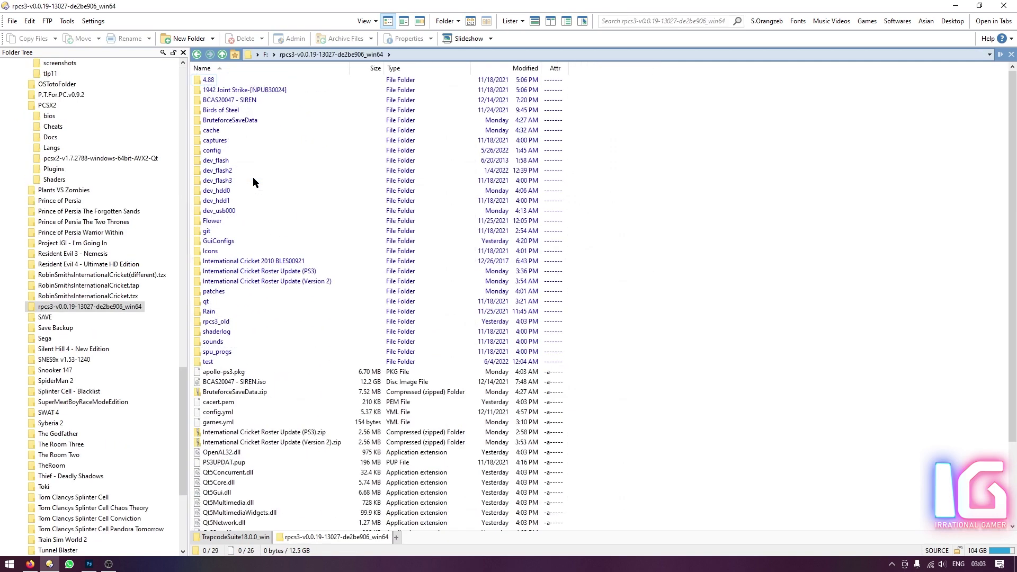
pyautogui.scroll(-1, 371, 210)
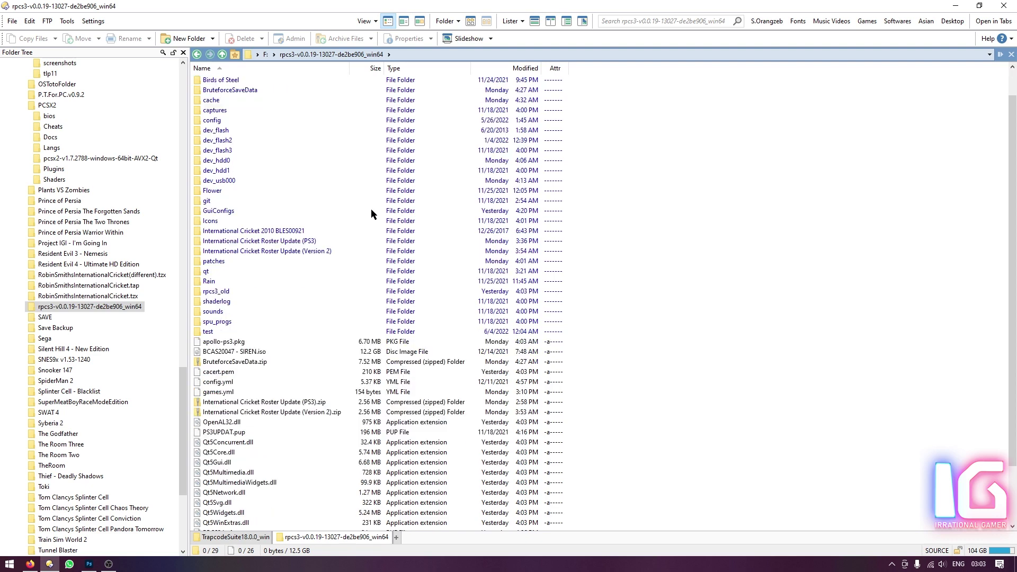
pyautogui.scroll(-1, 369, 235)
pyautogui.scroll(-1, 369, 235)
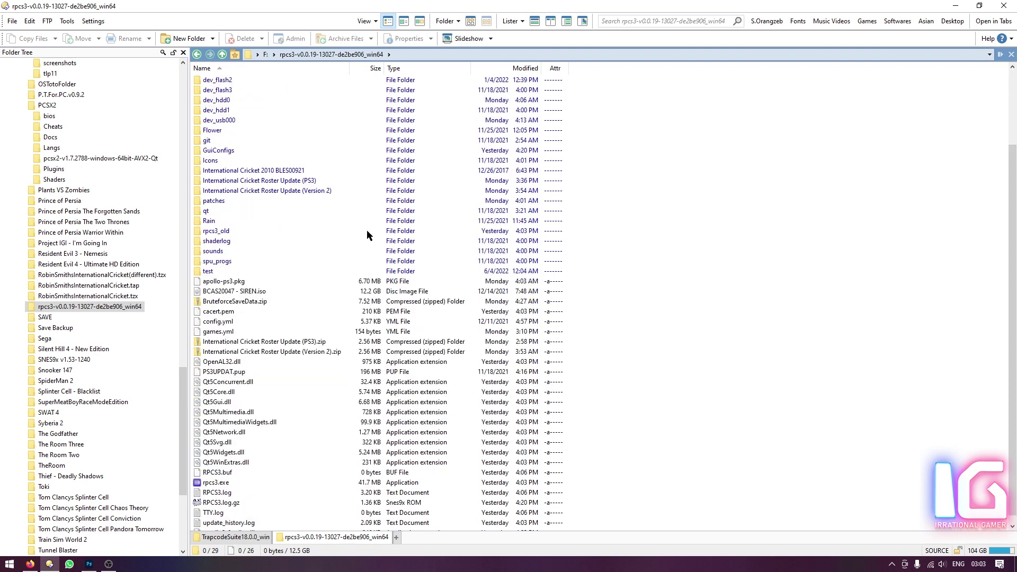
pyautogui.click(229, 485)
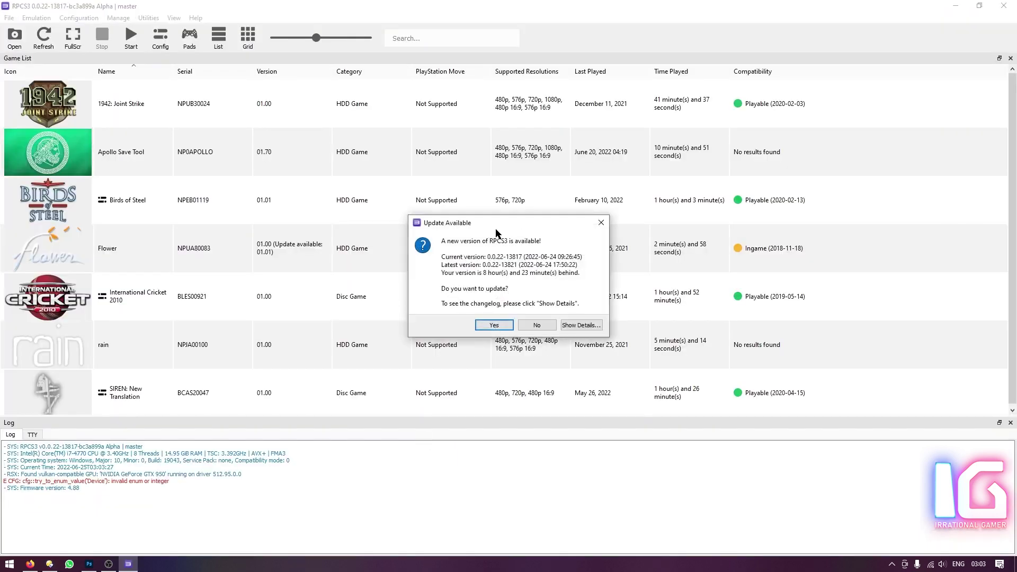
# Accept the RPCS3 update to version 0.0.22-13821 and let it download.
pyautogui.moveTo(492, 231); pyautogui.dragTo(430, 292)
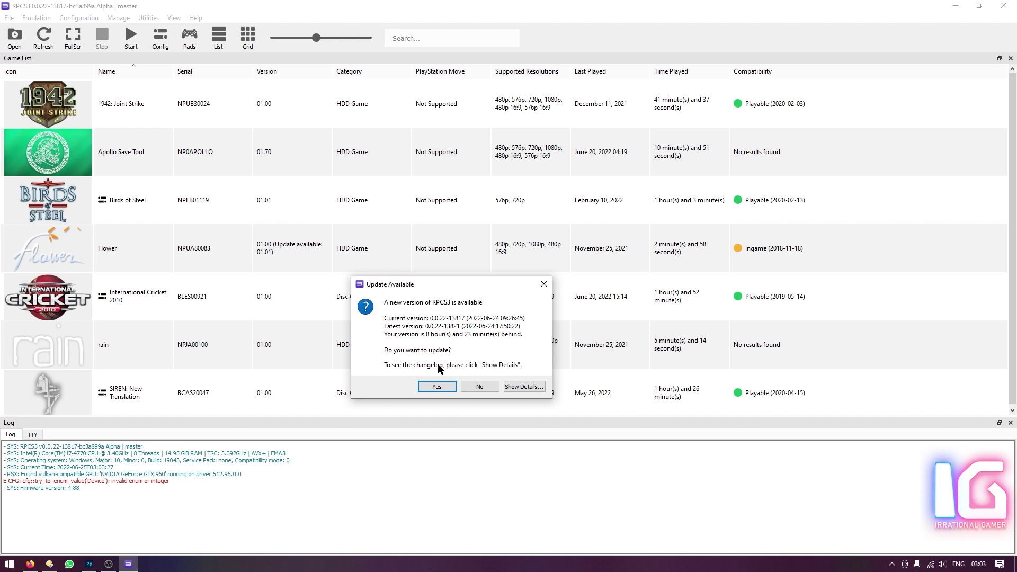
pyautogui.click(436, 387)
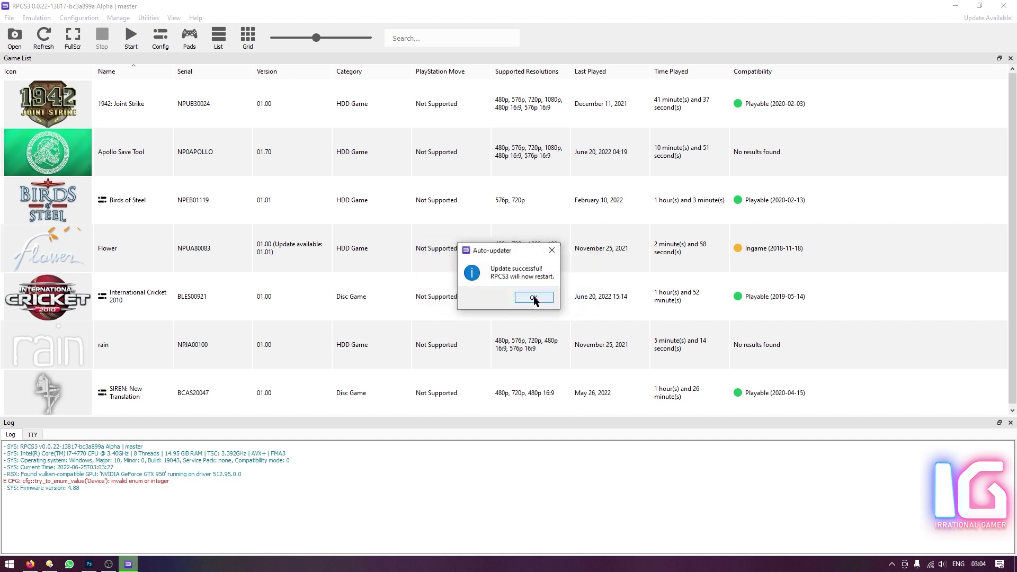
# Confirm the update restart, browse the game list, select International Cricket 2010 and open File.
pyautogui.click(533, 298)
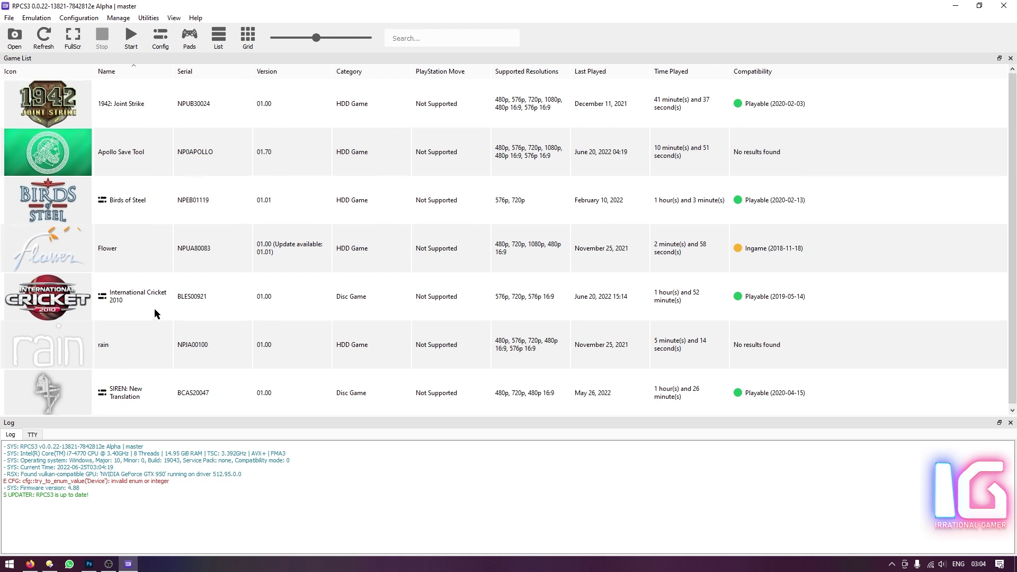
pyautogui.click(53, 400)
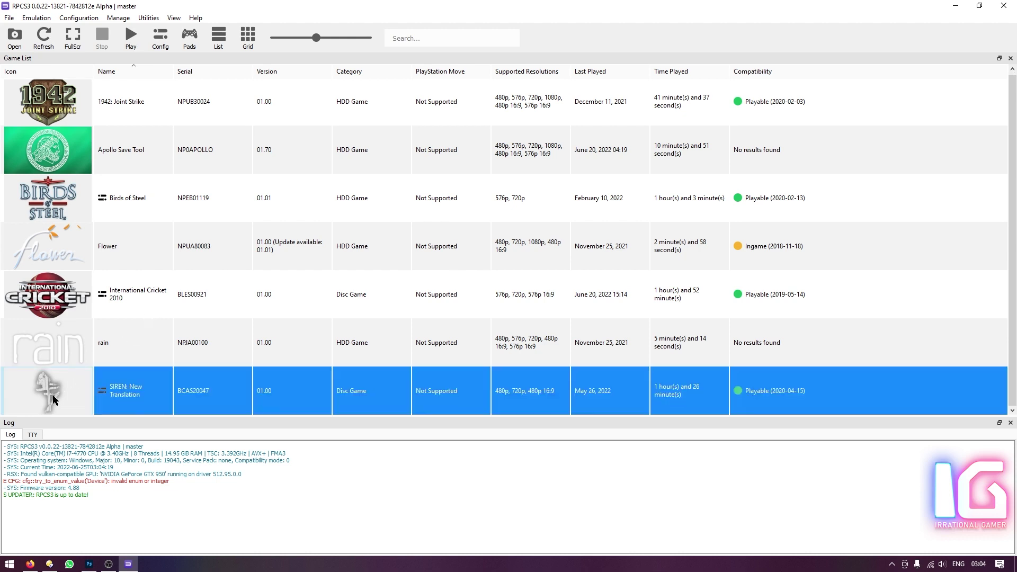
pyautogui.click(51, 359)
pyautogui.click(52, 307)
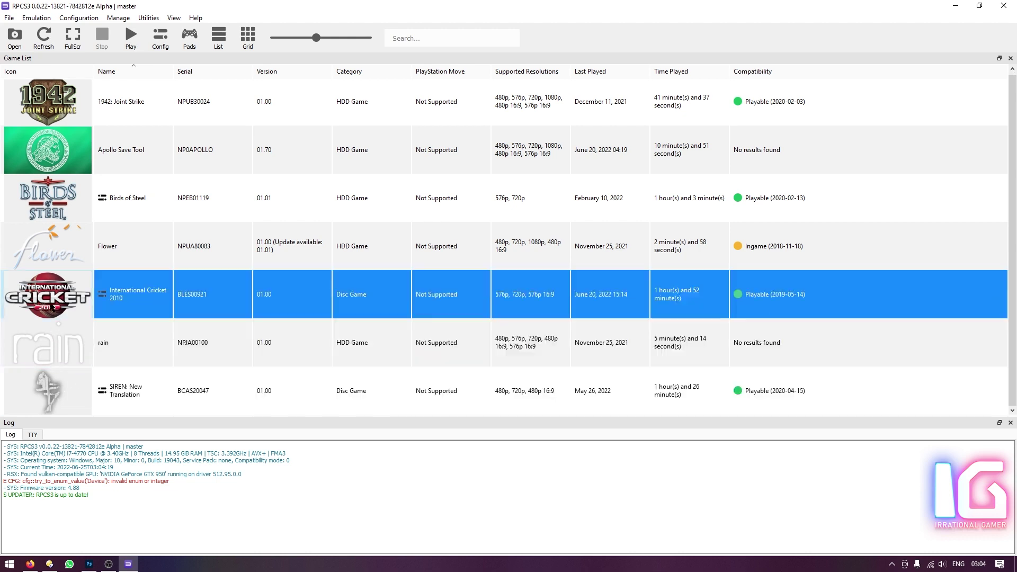
pyautogui.click(62, 265)
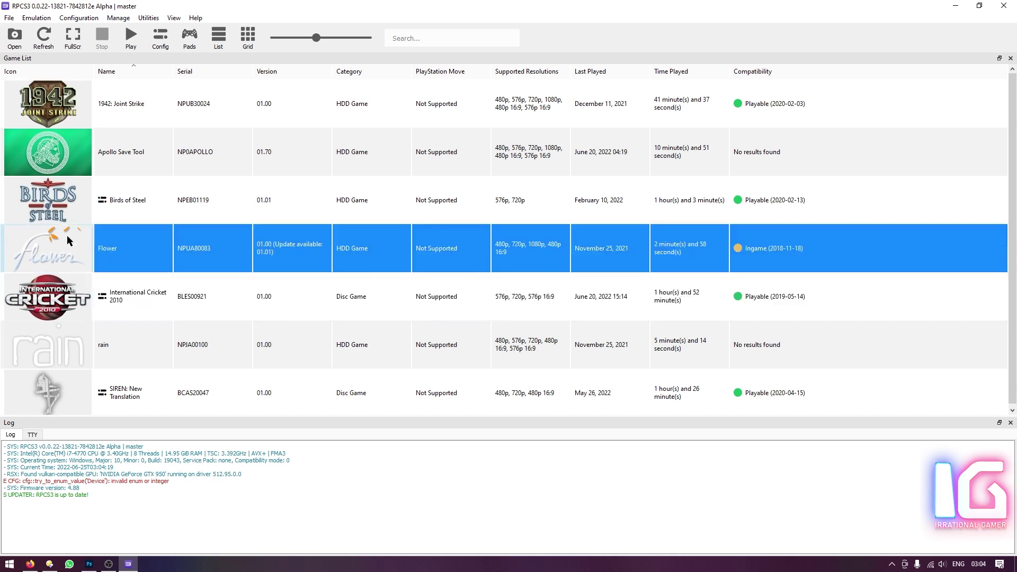
pyautogui.click(67, 211)
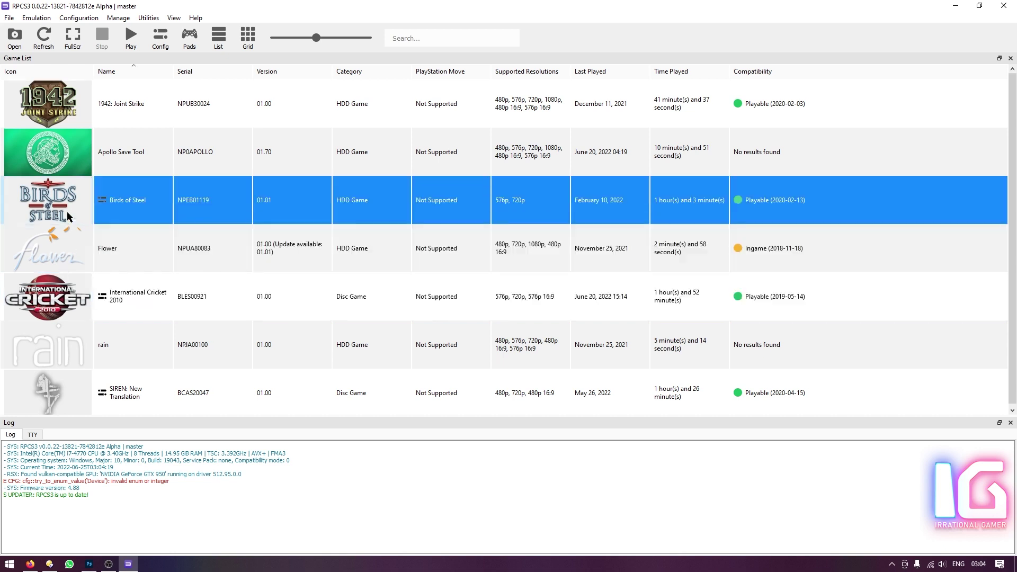
pyautogui.click(72, 151)
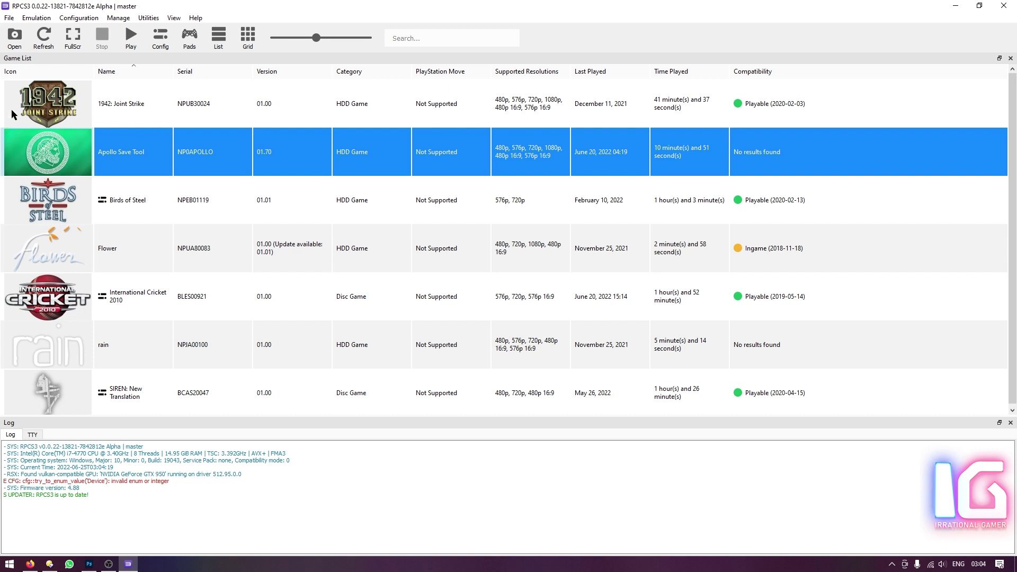
pyautogui.click(44, 110)
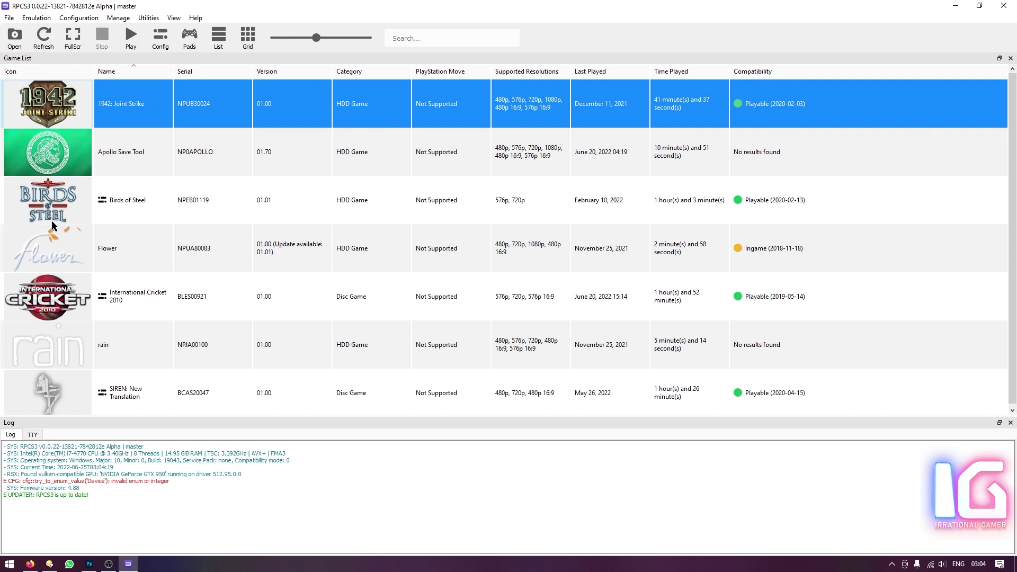
pyautogui.click(44, 201)
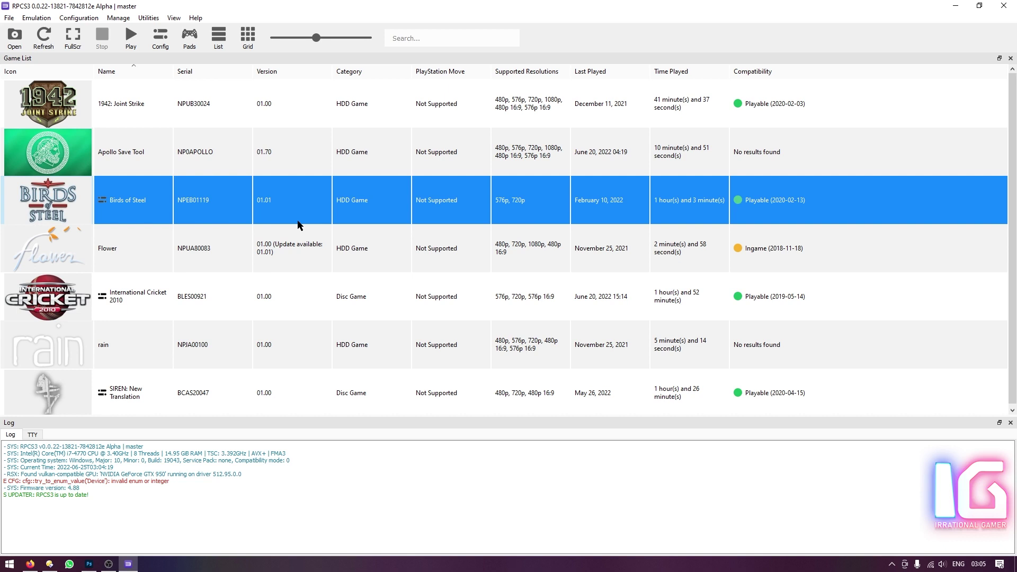
pyautogui.click(69, 305)
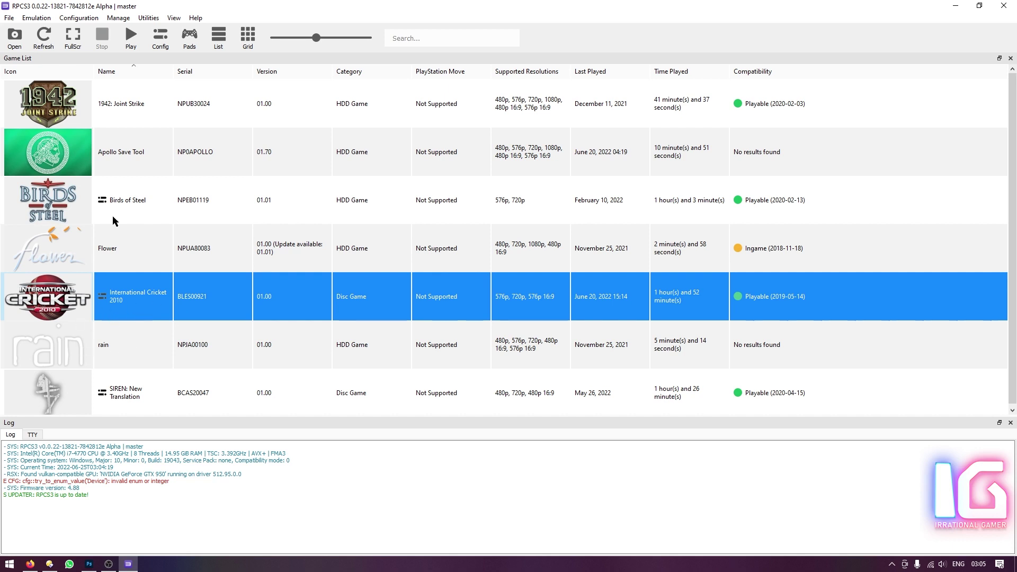
pyautogui.click(11, 18)
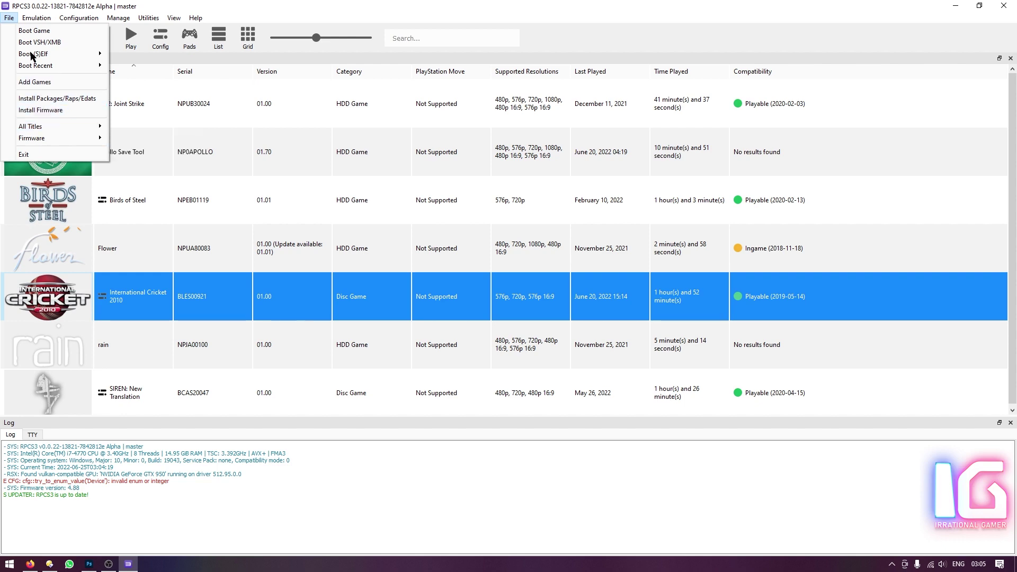
pyautogui.click(45, 84)
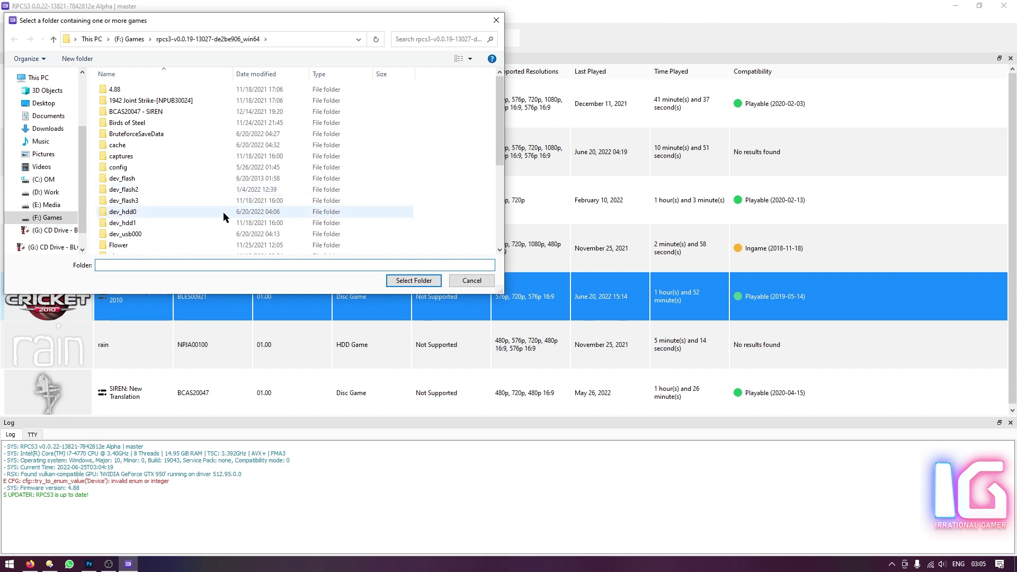
pyautogui.scroll(-5, 419, 203)
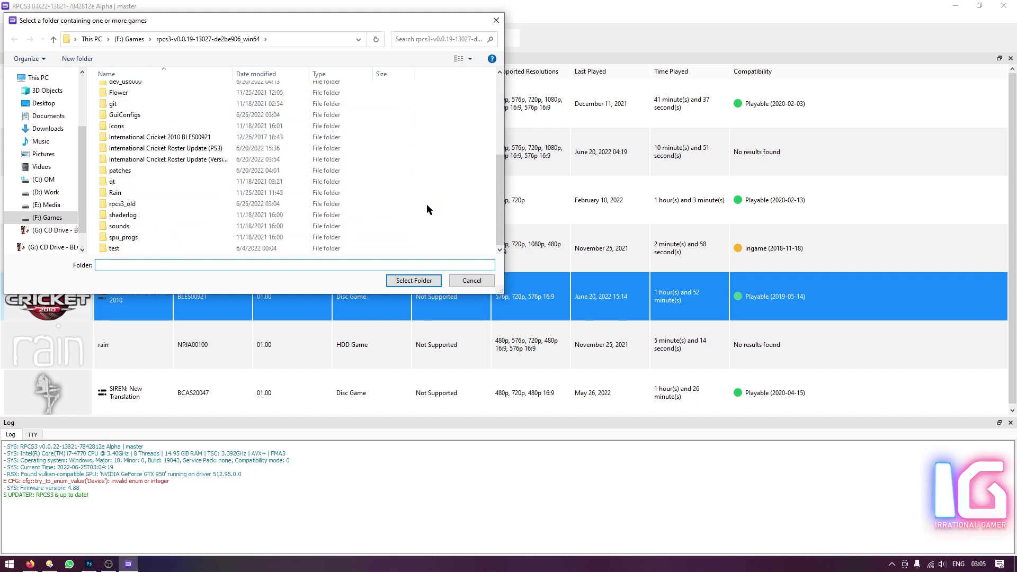
pyautogui.scroll(5, 427, 205)
pyautogui.scroll(-5, 428, 205)
pyautogui.scroll(5, 427, 205)
pyautogui.scroll(-5, 427, 209)
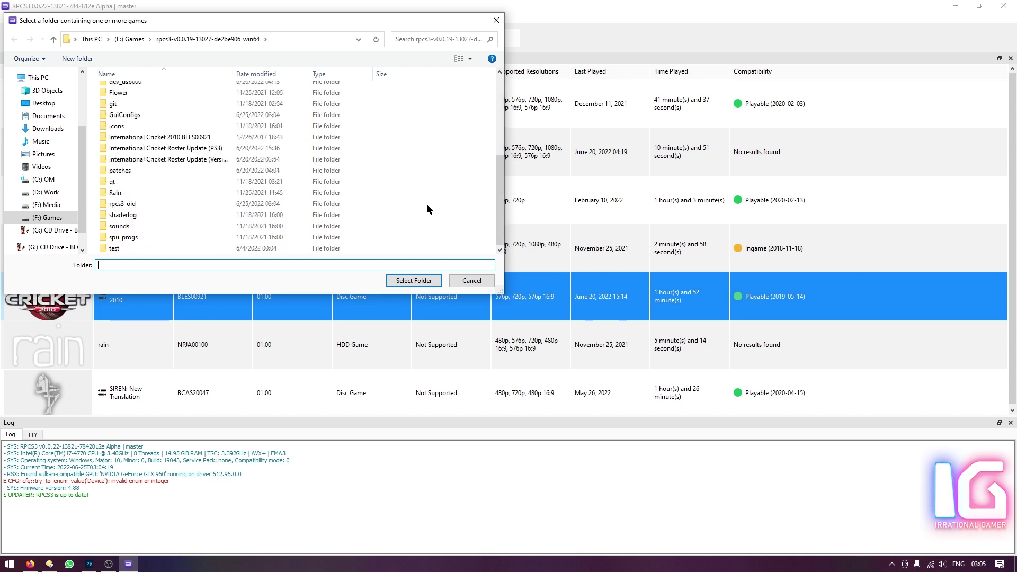
pyautogui.click(163, 138)
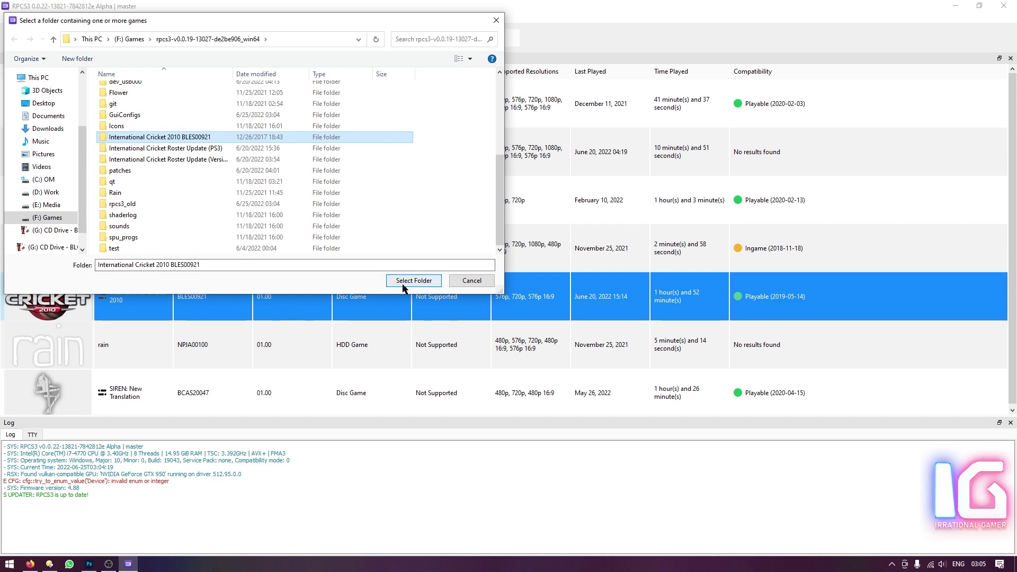
pyautogui.click(476, 281)
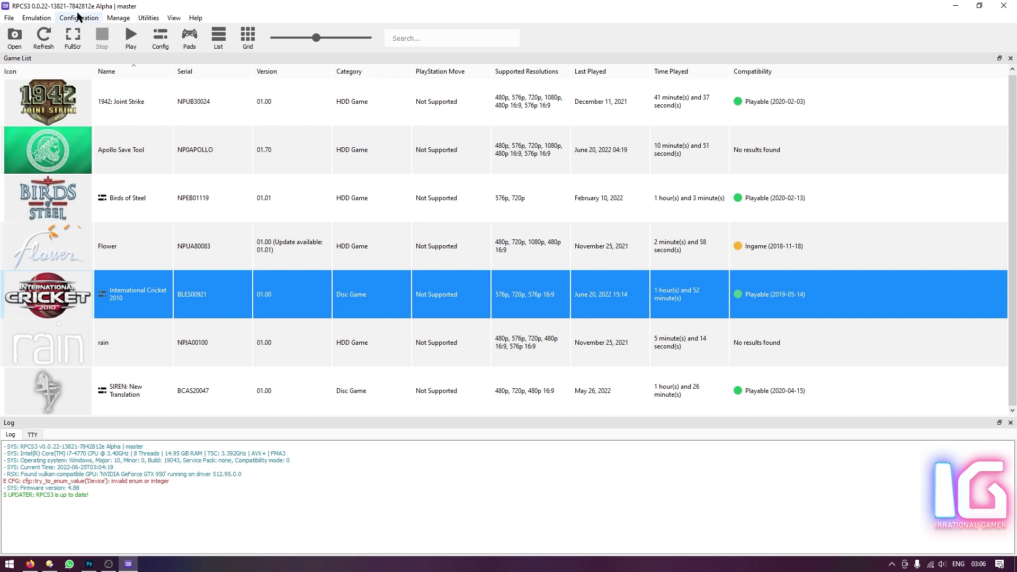
# Open International Cricket 2010's custom configuration and look through its settings tabs.
pyautogui.rightClick(141, 301)
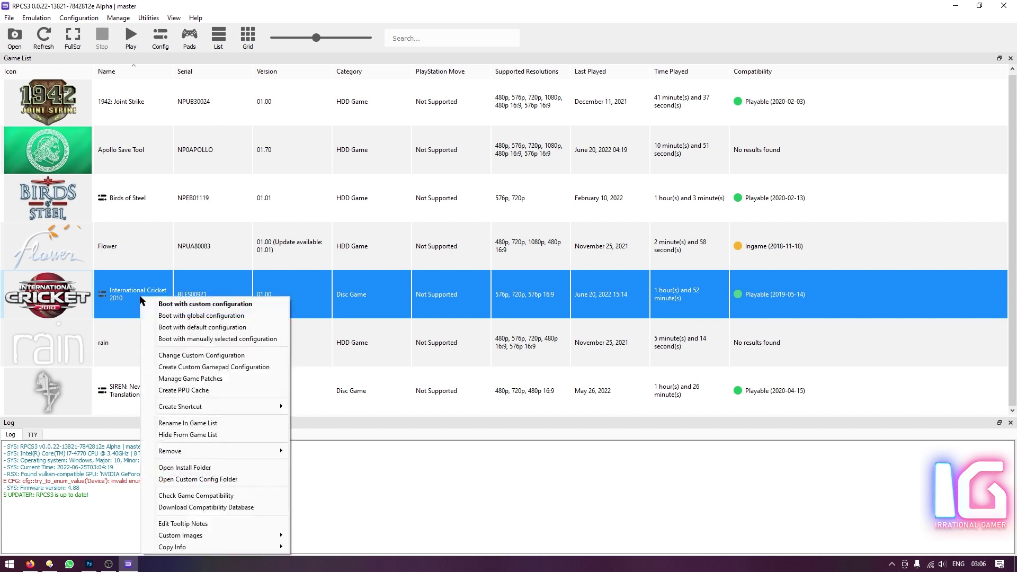
pyautogui.click(234, 356)
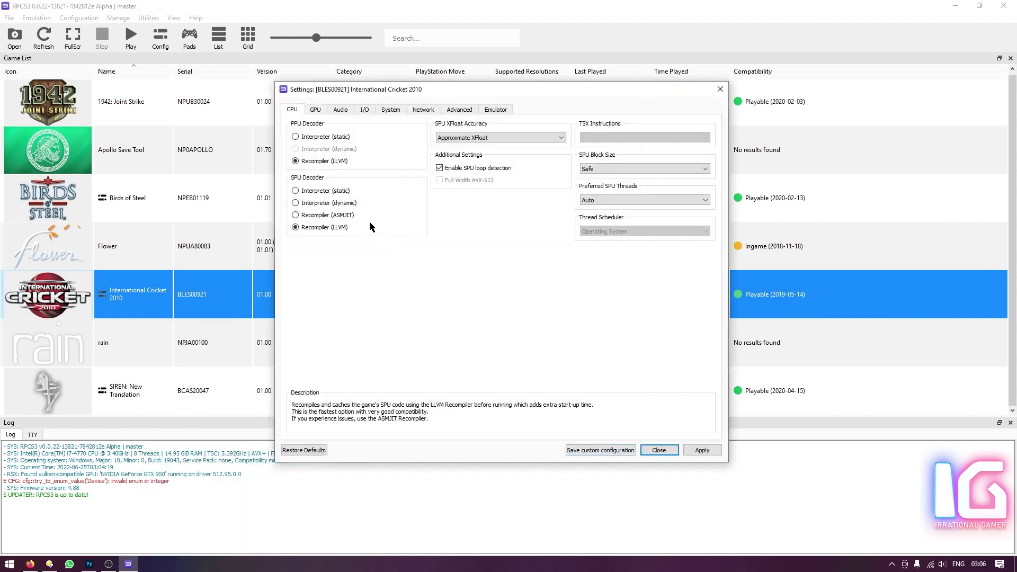
pyautogui.click(315, 110)
pyautogui.click(340, 110)
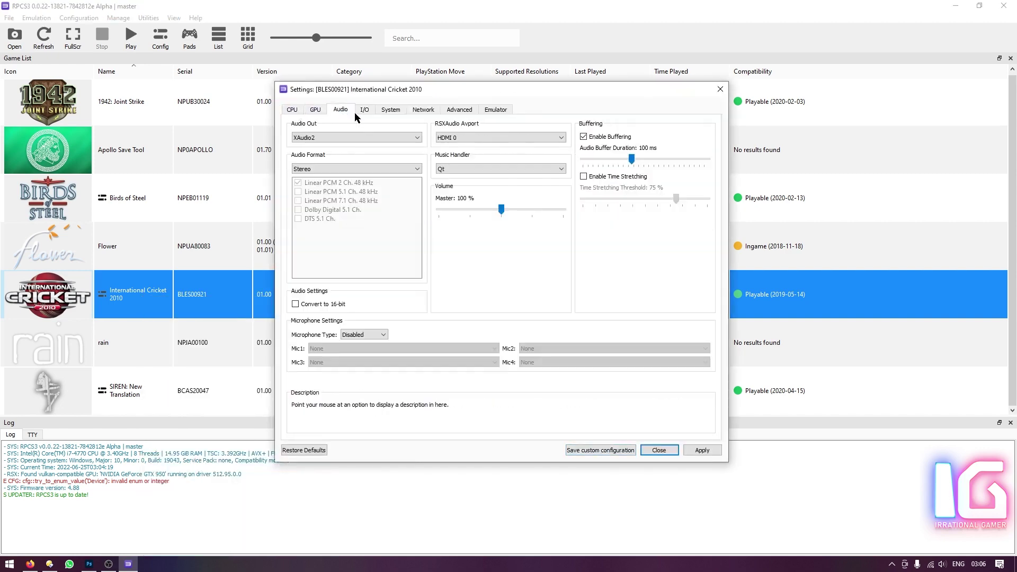
pyautogui.click(365, 111)
pyautogui.click(421, 113)
pyautogui.click(459, 113)
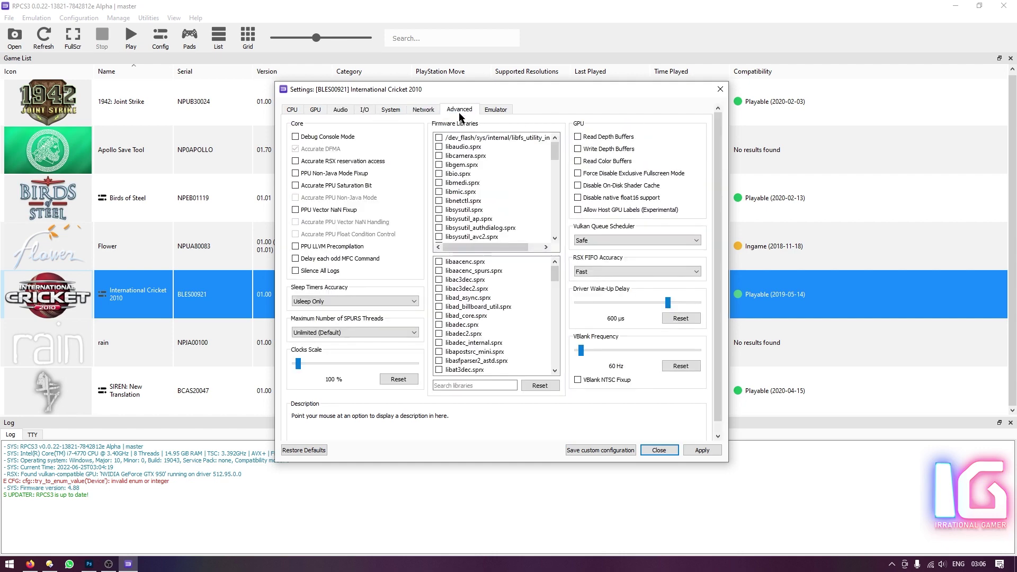
pyautogui.click(487, 110)
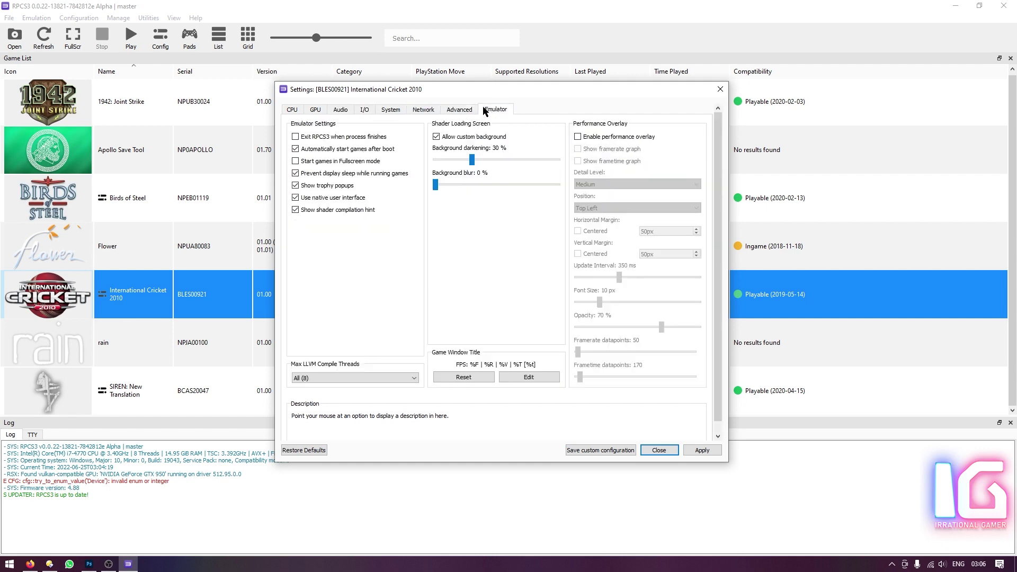
# Set GPU renderer Vulkan, resolution 1280x720 and framelimit 60, then close the settings.
pyautogui.click(317, 110)
pyautogui.click(368, 137)
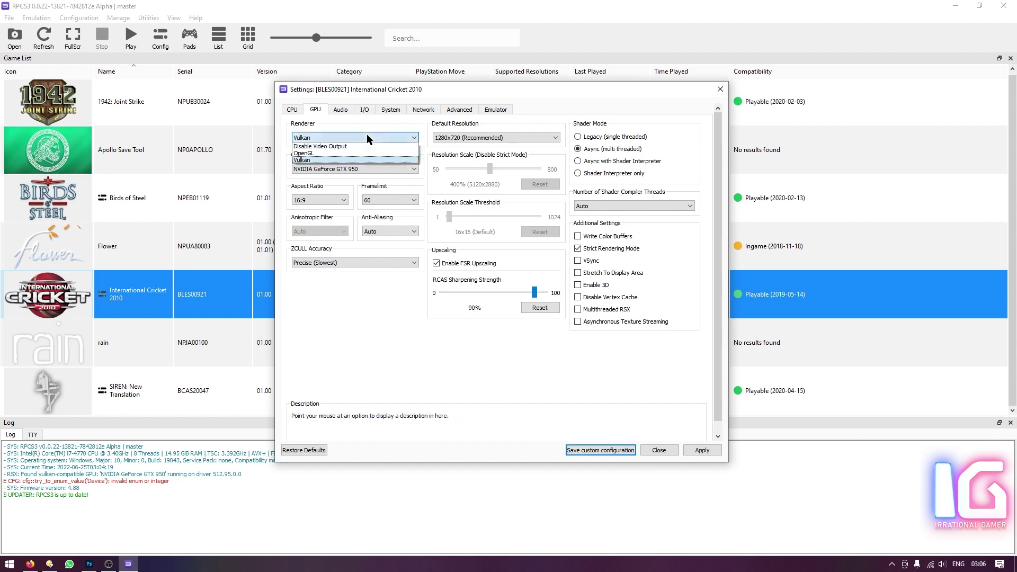
pyautogui.click(367, 136)
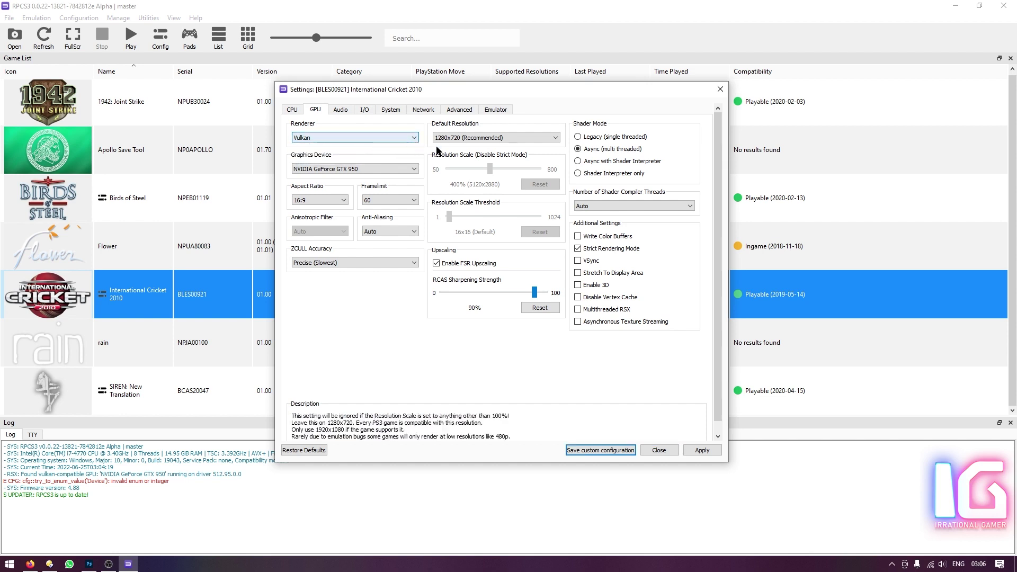
pyautogui.click(509, 137)
pyautogui.click(509, 137)
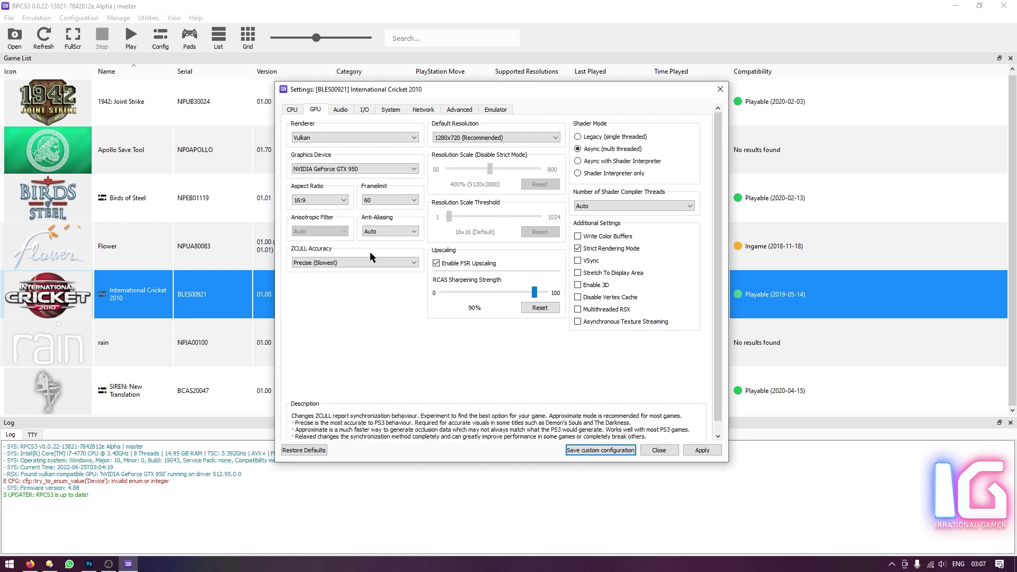
pyautogui.click(404, 199)
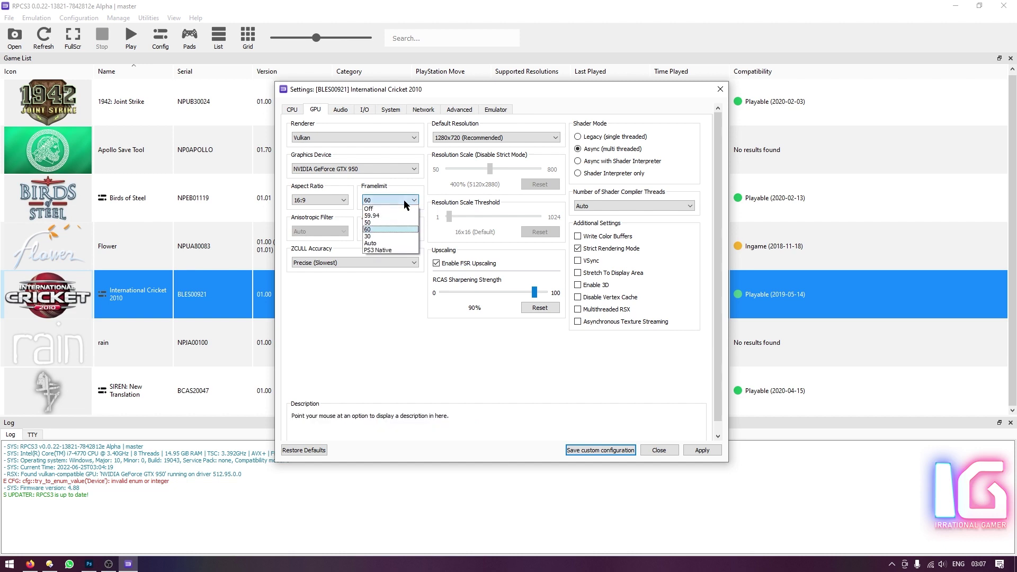
pyautogui.click(404, 199)
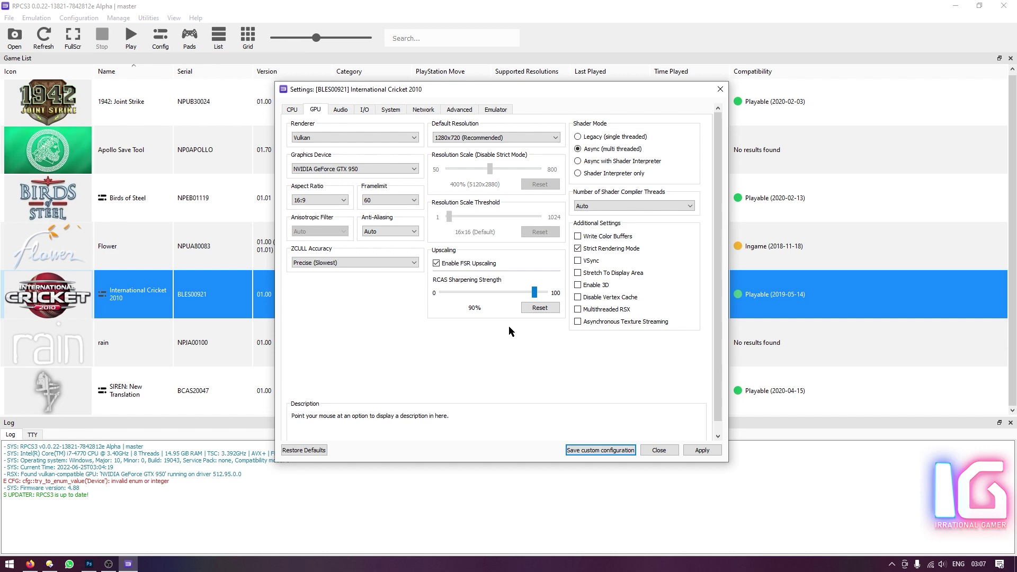
pyautogui.click(659, 451)
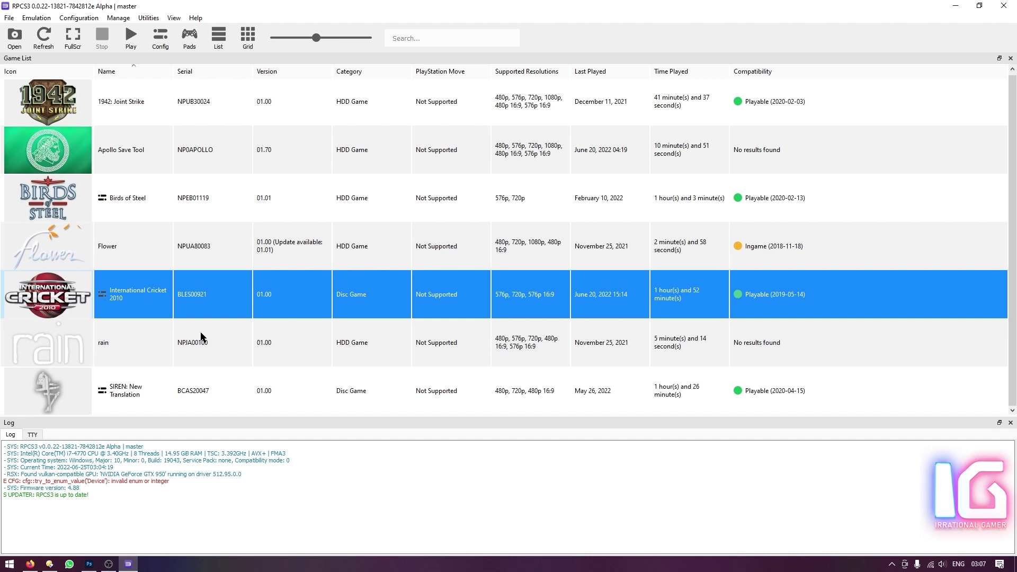
# Boot International Cricket 2010 with its custom configuration and allow RPCS3 through the firewall.
pyautogui.rightClick(149, 300)
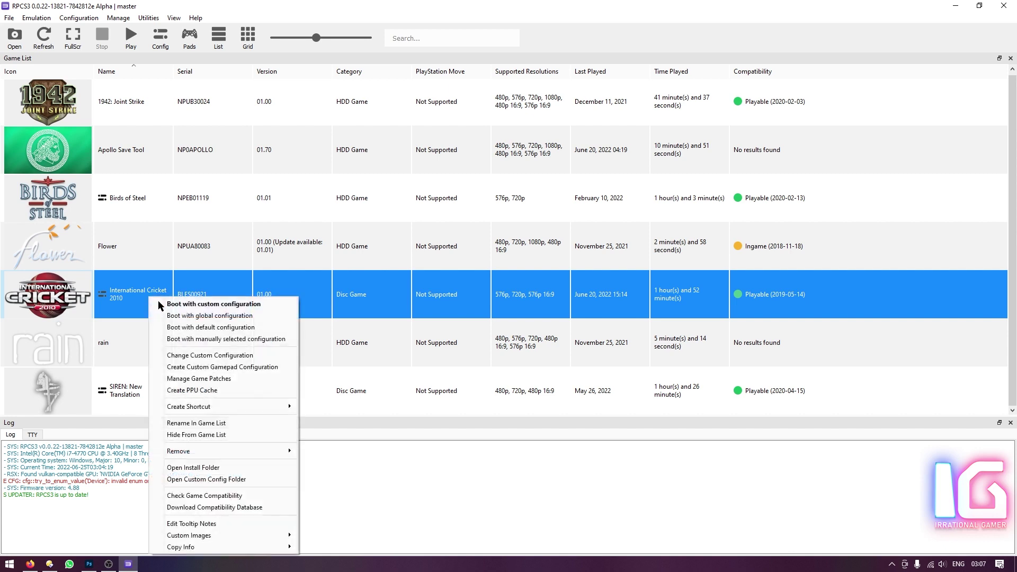
pyautogui.click(182, 305)
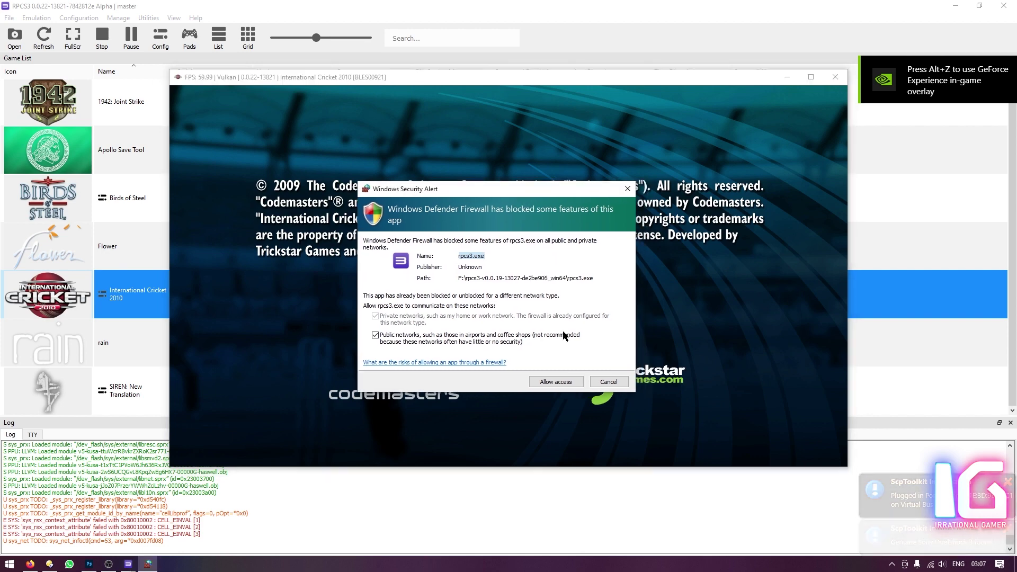
pyautogui.click(562, 382)
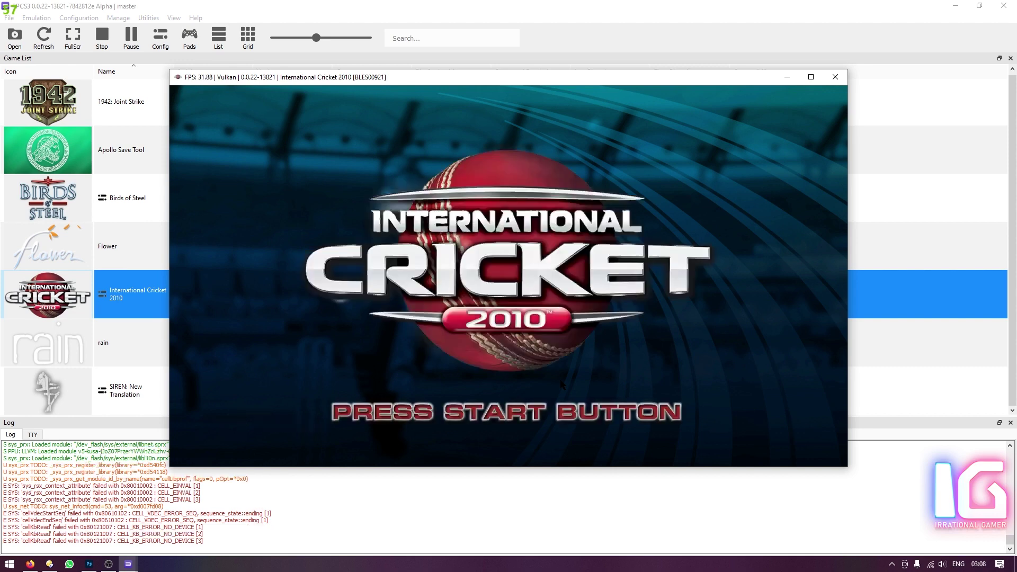
# Get past the title screen and controller warning, and look through the saved game slots.
pyautogui.press('Return')
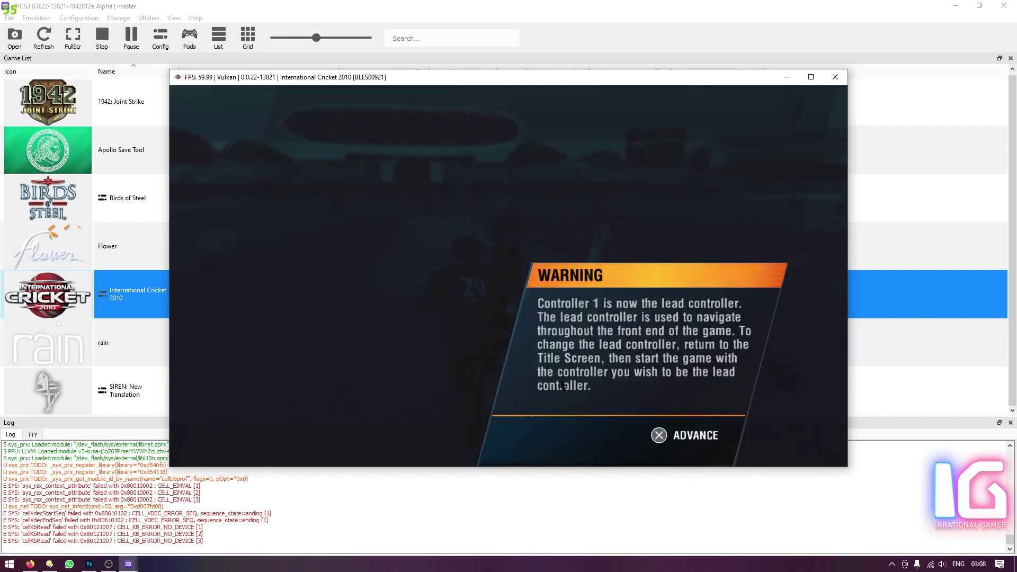
pyautogui.press('x')
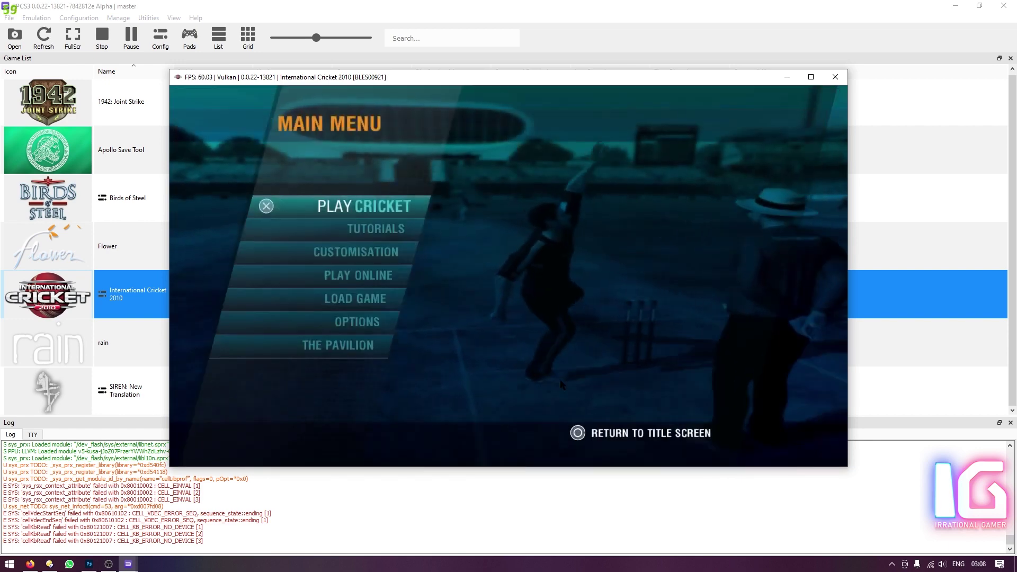
pyautogui.press('x')
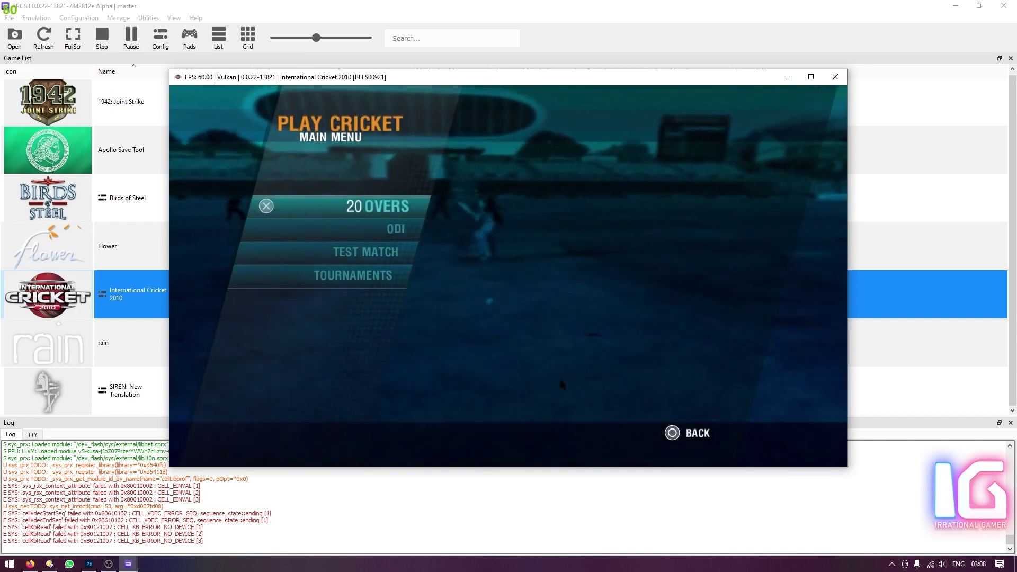
pyautogui.press('c')
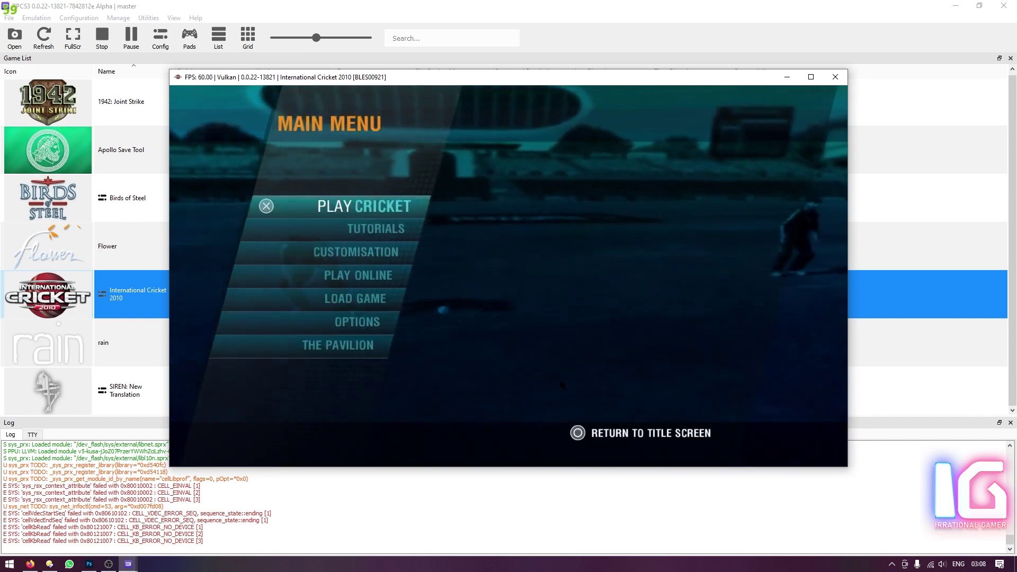
pyautogui.press('Down')
pyautogui.press('Down')
pyautogui.press('Down')
pyautogui.press('Down')
pyautogui.press('x')
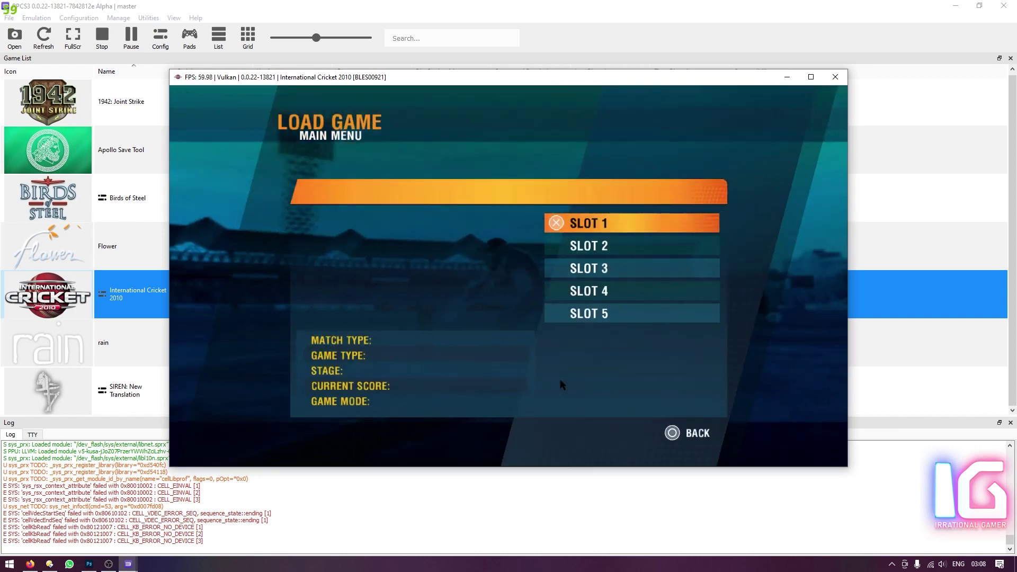
pyautogui.press('Down')
pyautogui.press('Down')
pyautogui.press('Down')
pyautogui.press('Down')
pyautogui.press('c')
pyautogui.press('Up')
pyautogui.press('Up')
pyautogui.press('Up')
pyautogui.press('Up')
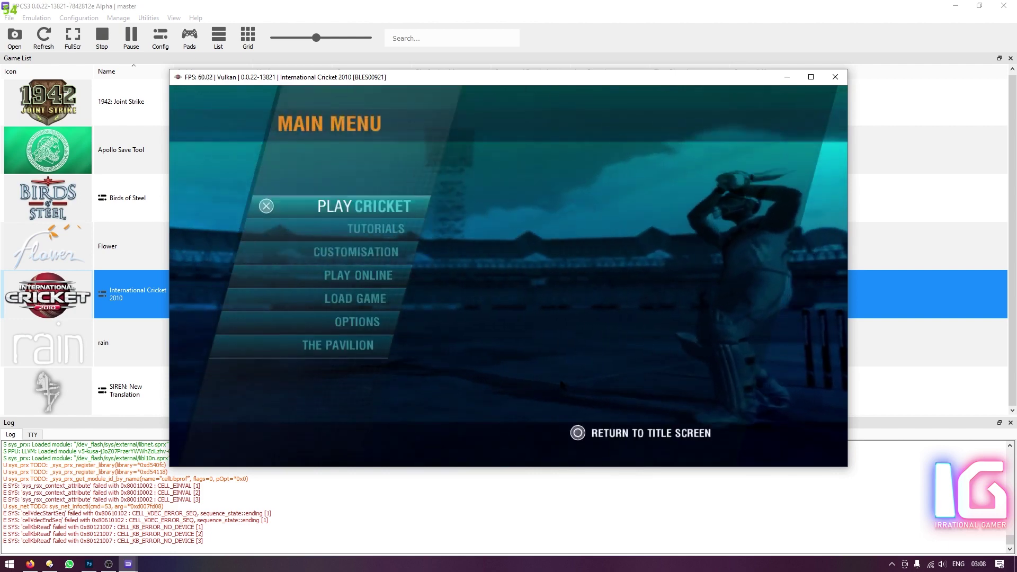
# Choose a 20 Overs match on NORMAL difficulty and confirm its options.
pyautogui.press('x')
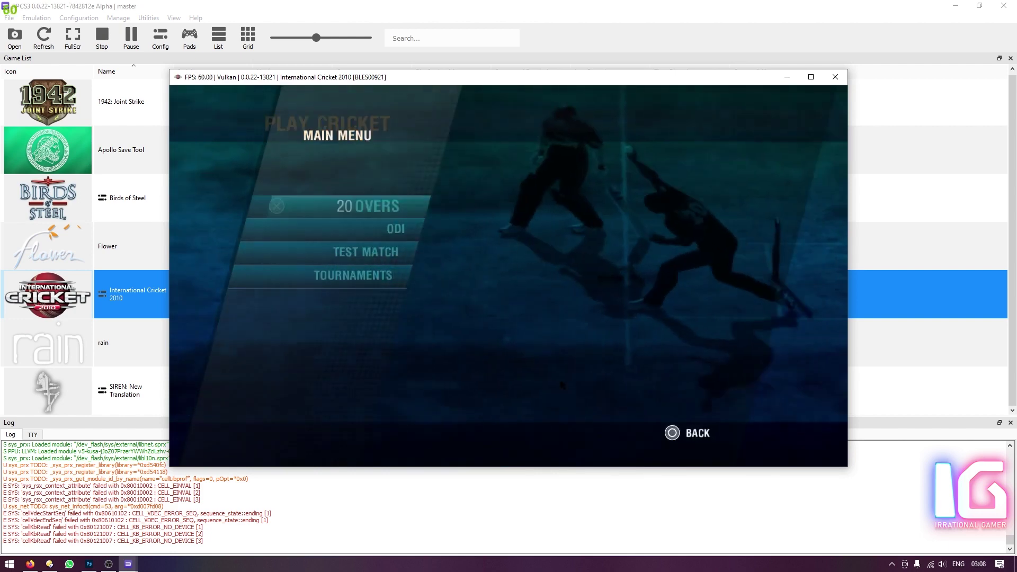
pyautogui.press('x')
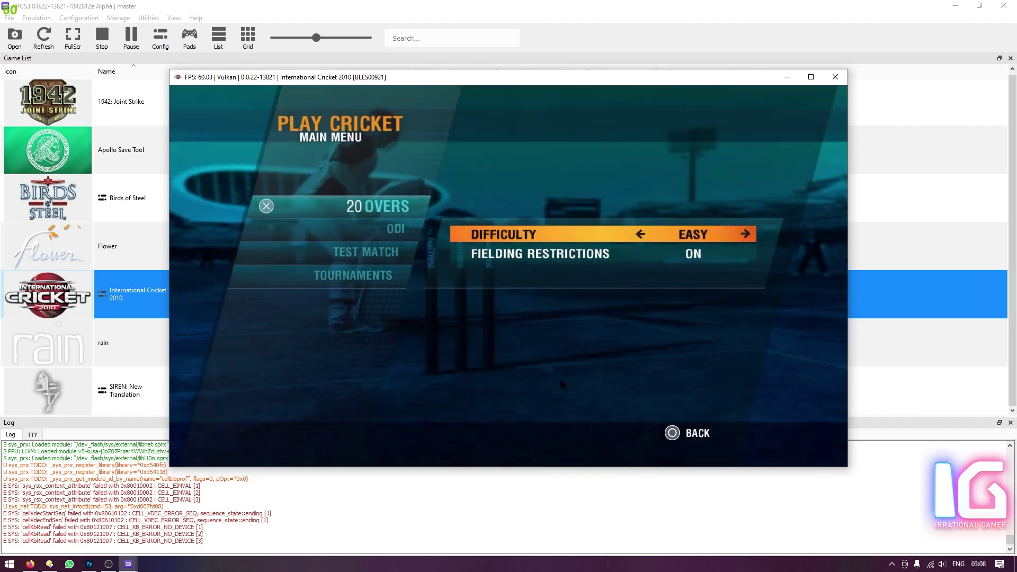
pyautogui.press('Right')
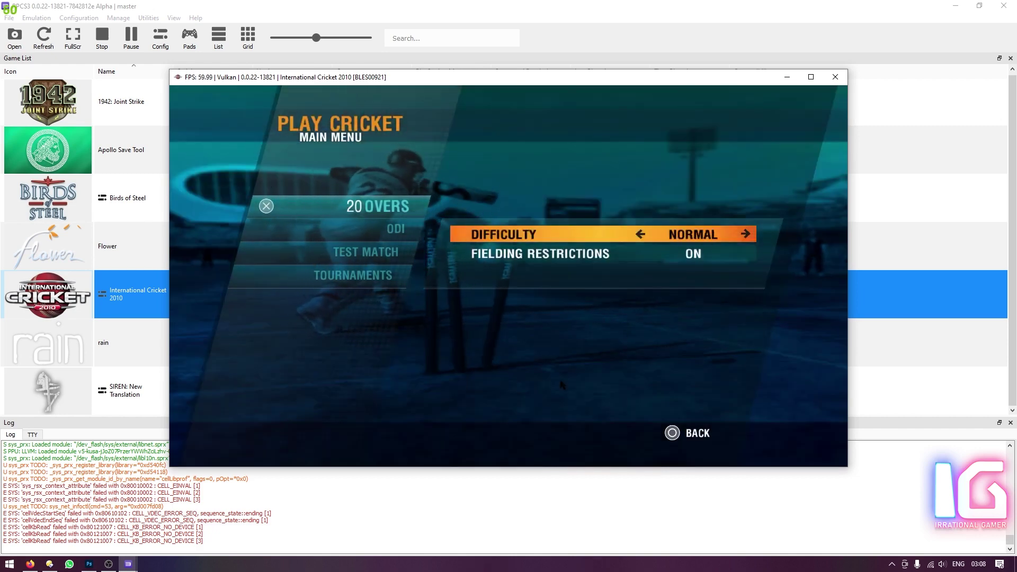
pyautogui.press('Down')
pyautogui.press('x')
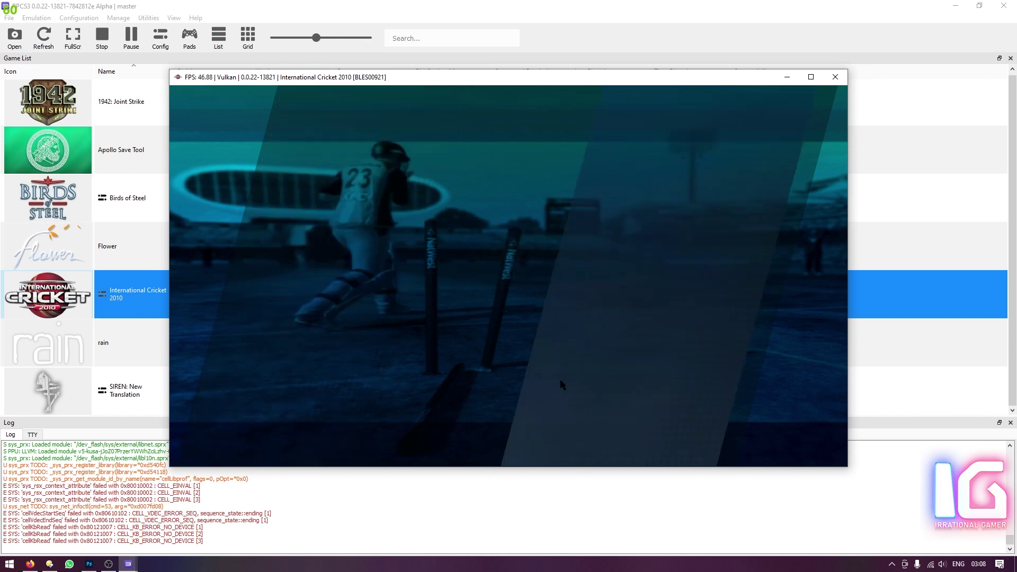
# Make India the controller-held home team against Australia and confirm the teams.
pyautogui.press('Up')
pyautogui.press('Up')
pyautogui.press('Up')
pyautogui.press('Up')
pyautogui.press('Up')
pyautogui.press('Up')
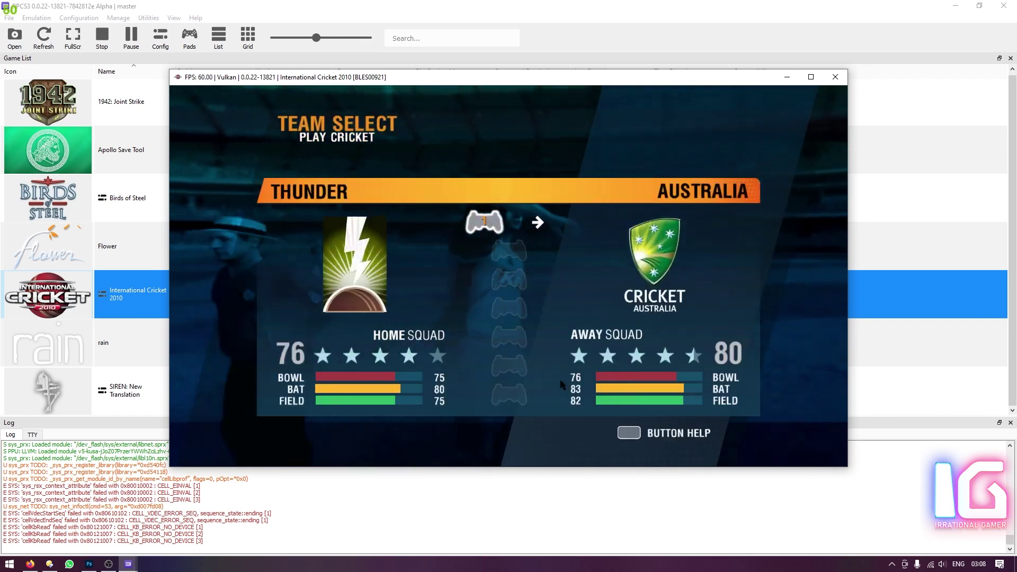
pyautogui.press('Up')
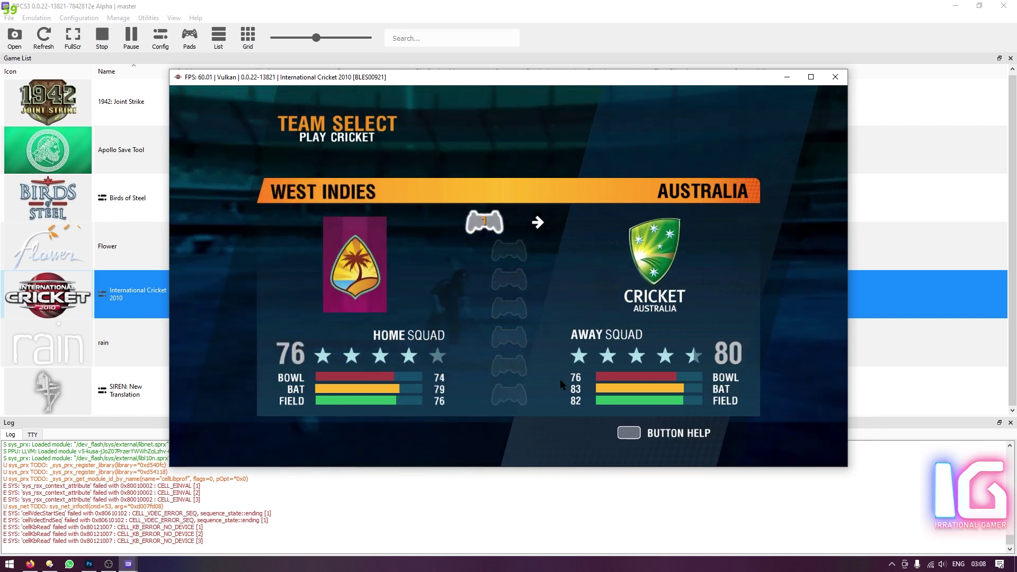
pyautogui.press('Down')
pyautogui.press('Up')
pyautogui.press('Down')
pyautogui.press('Up')
pyautogui.press('Up')
pyautogui.press('Up')
pyautogui.press('Up')
pyautogui.press('Up')
pyautogui.press('Up')
pyautogui.press('Up')
pyautogui.press('Up')
pyautogui.press('Up')
pyautogui.press('Up')
pyautogui.press('Up')
pyautogui.press('Up')
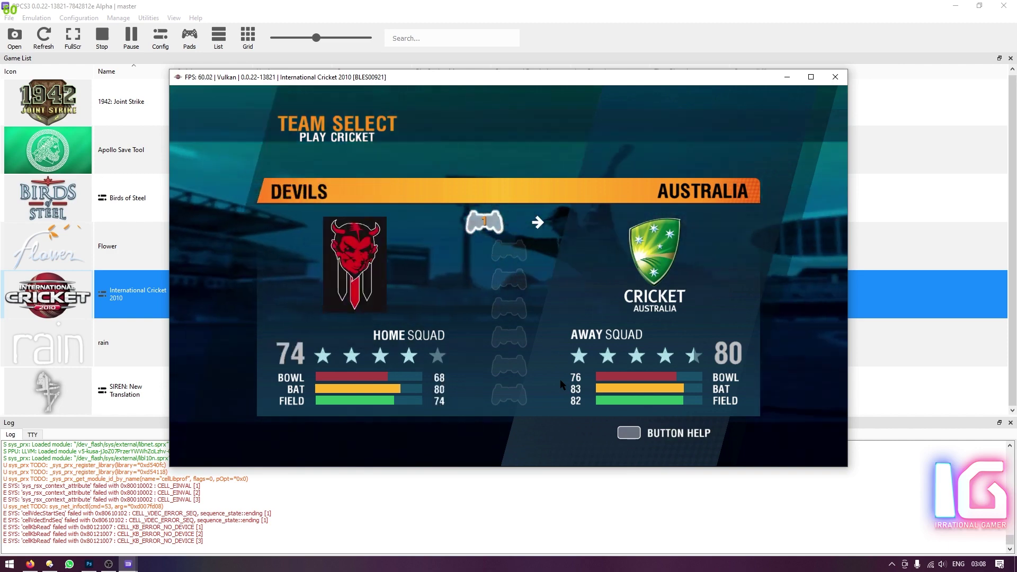
pyautogui.press('Up')
pyautogui.press('Up')
pyautogui.press('Up')
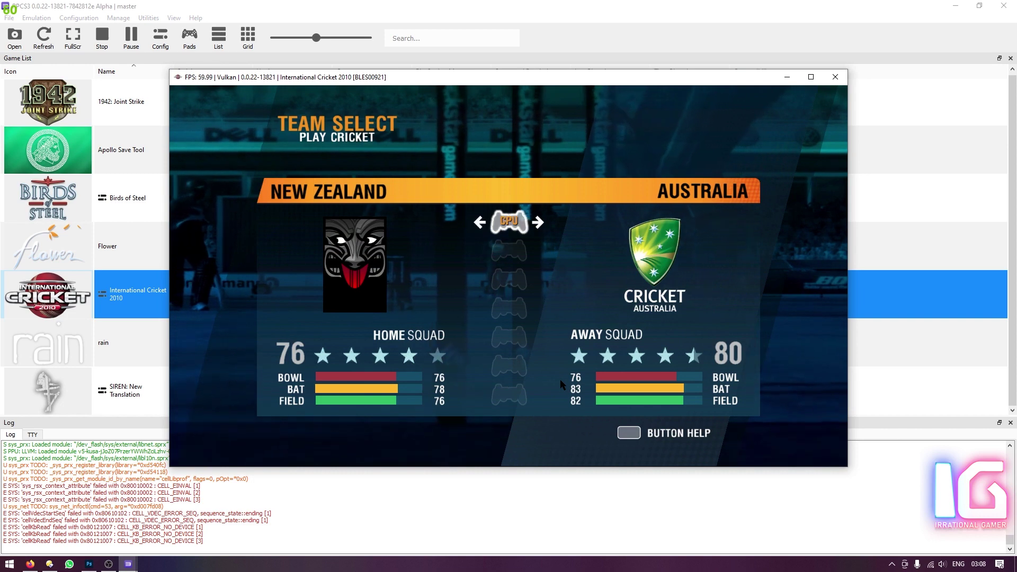
pyautogui.press('Right')
pyautogui.press('Left')
pyautogui.press('Left')
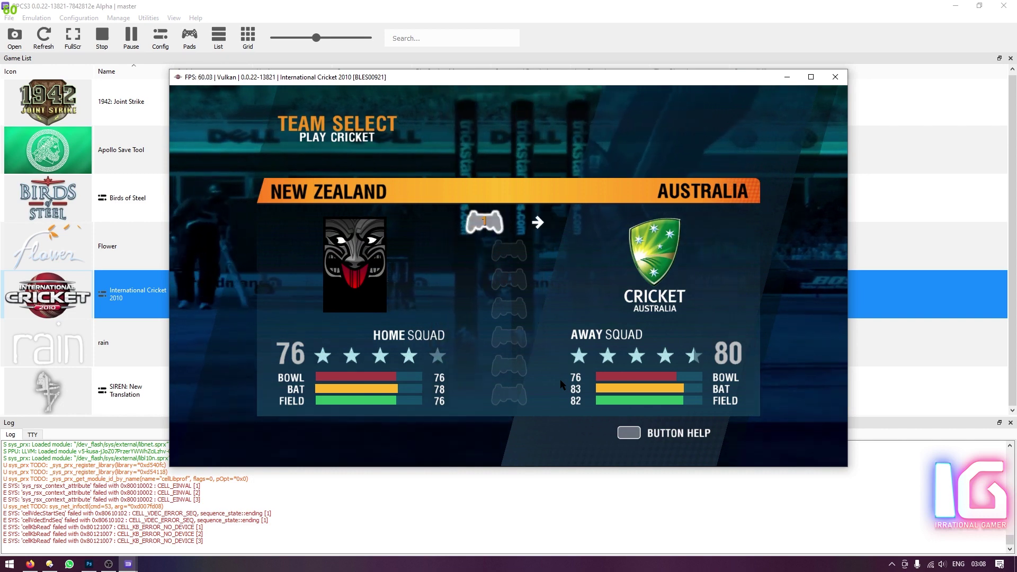
pyautogui.press('Up')
pyautogui.press('Up')
pyautogui.press('Up')
pyautogui.press('Right')
pyautogui.press('Right')
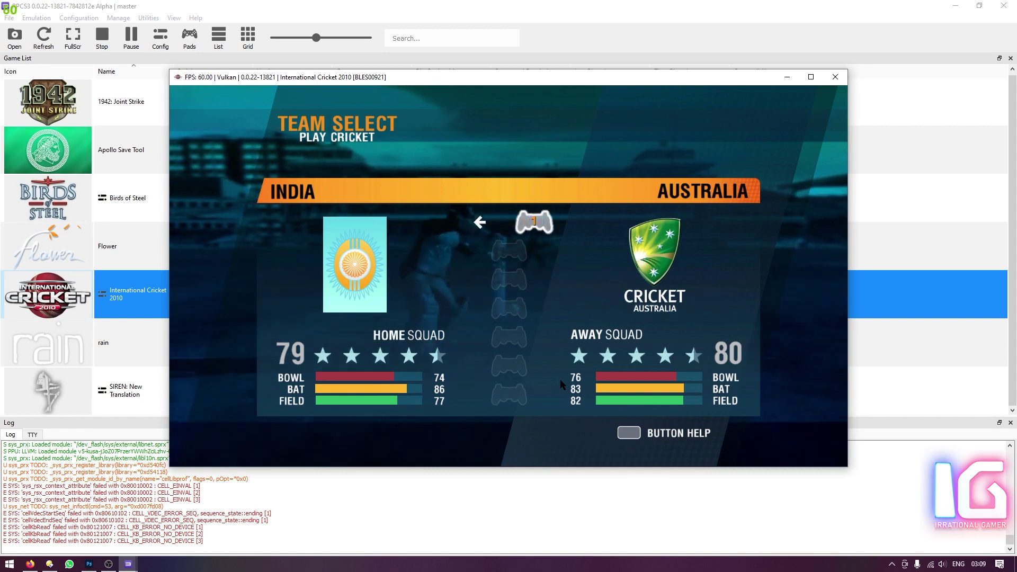
pyautogui.press('Return')
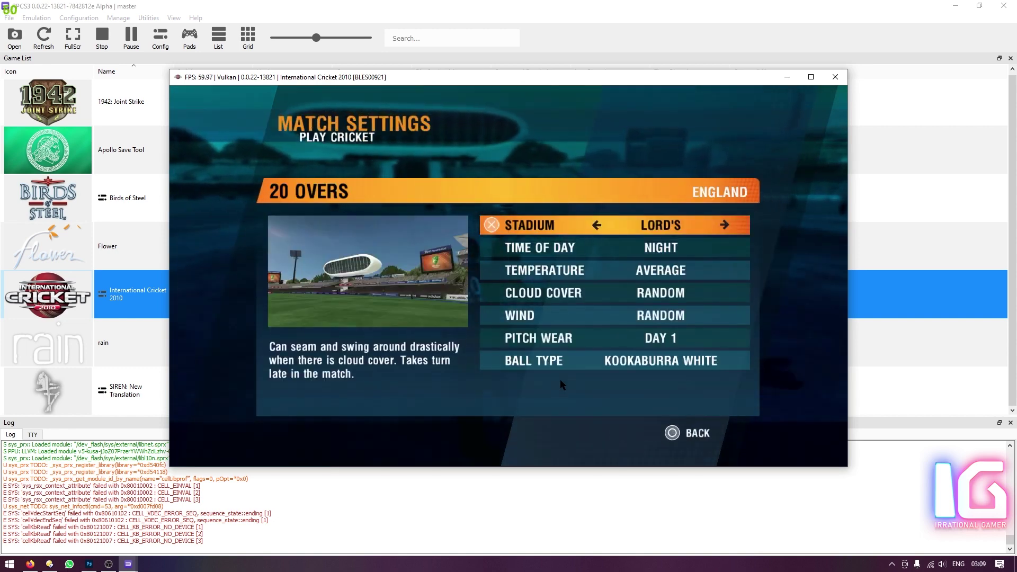
# Set stadium to Melbourne, time of day to Night, temperature to Hot, then confirm.
pyautogui.press('Right')
pyautogui.press('Right')
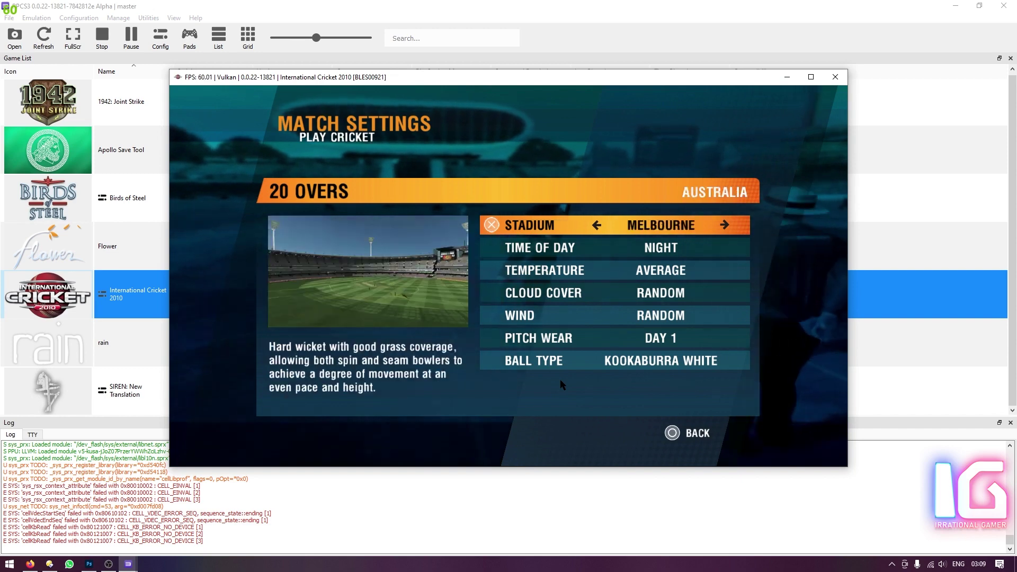
pyautogui.press('Down')
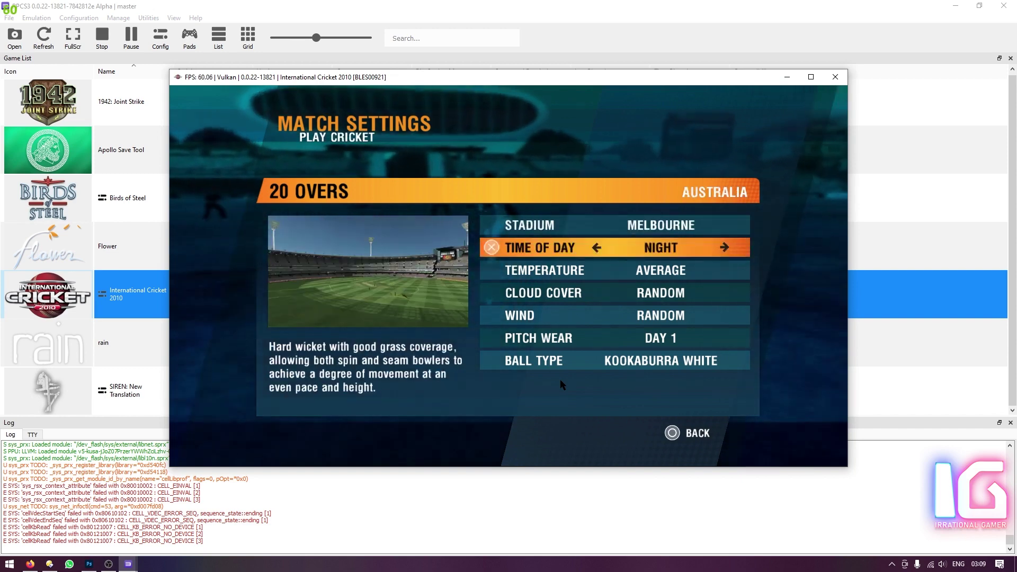
pyautogui.press('Left')
pyautogui.press('Left')
pyautogui.press('Left')
pyautogui.press('Down')
pyautogui.press('Left')
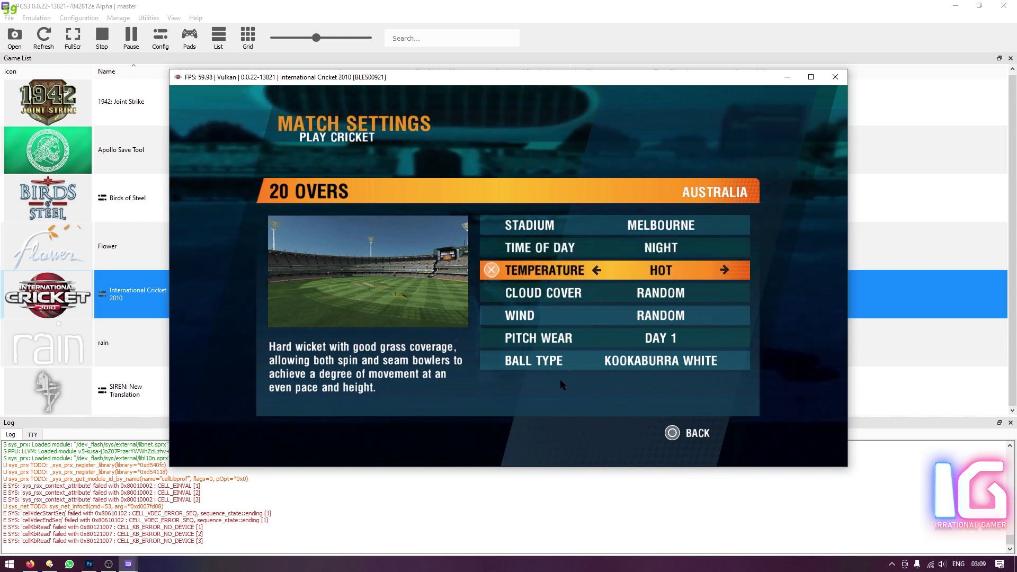
pyautogui.press('Left')
pyautogui.press('Right')
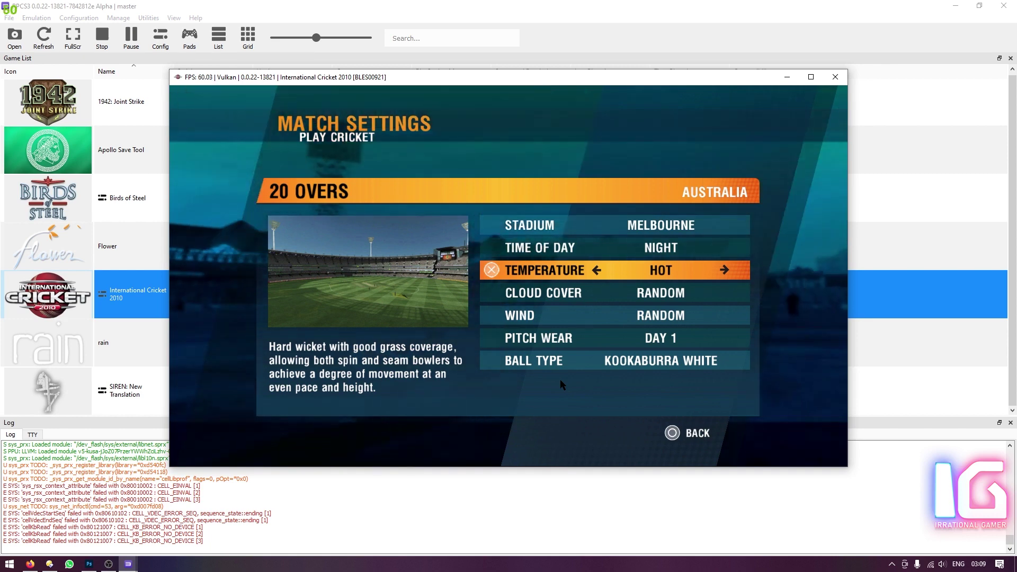
pyautogui.press('Down')
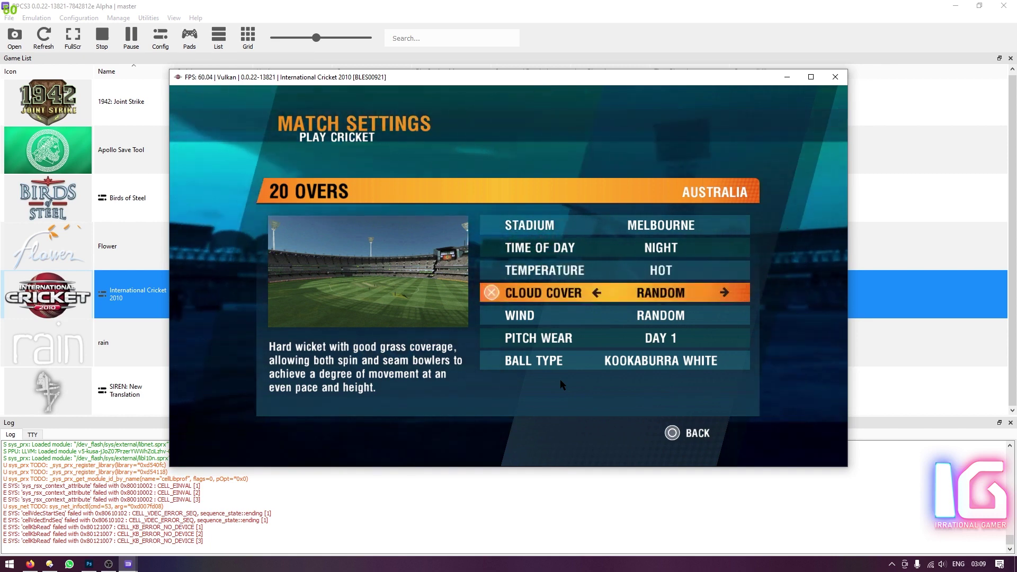
pyautogui.press('Down')
pyautogui.press('Down')
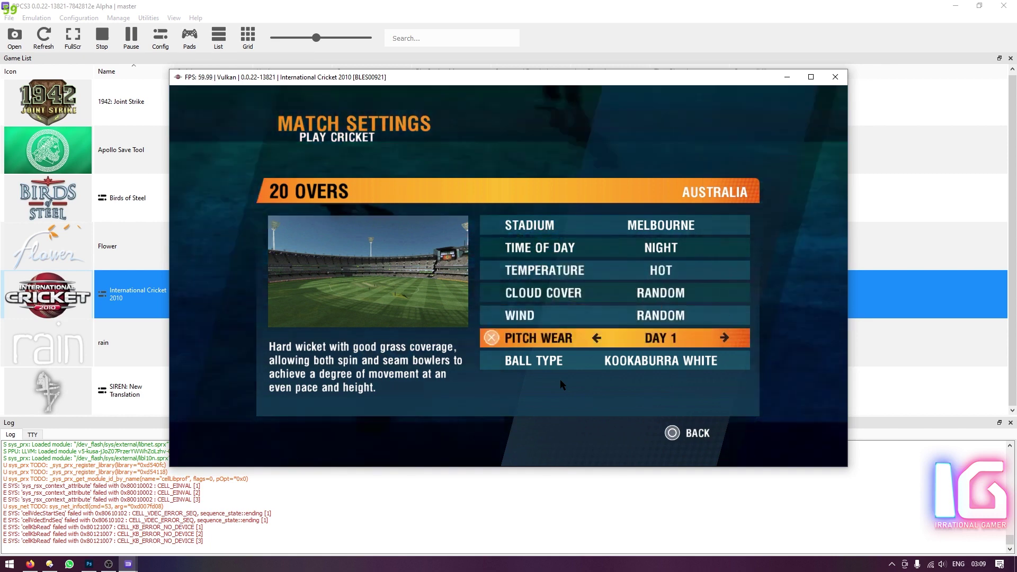
pyautogui.press('Down')
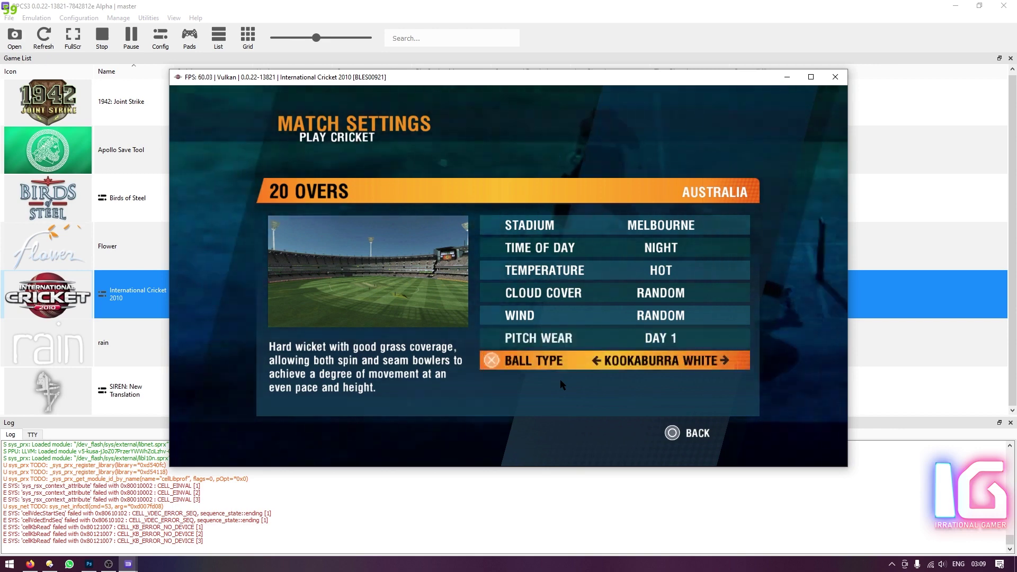
pyautogui.press('Return')
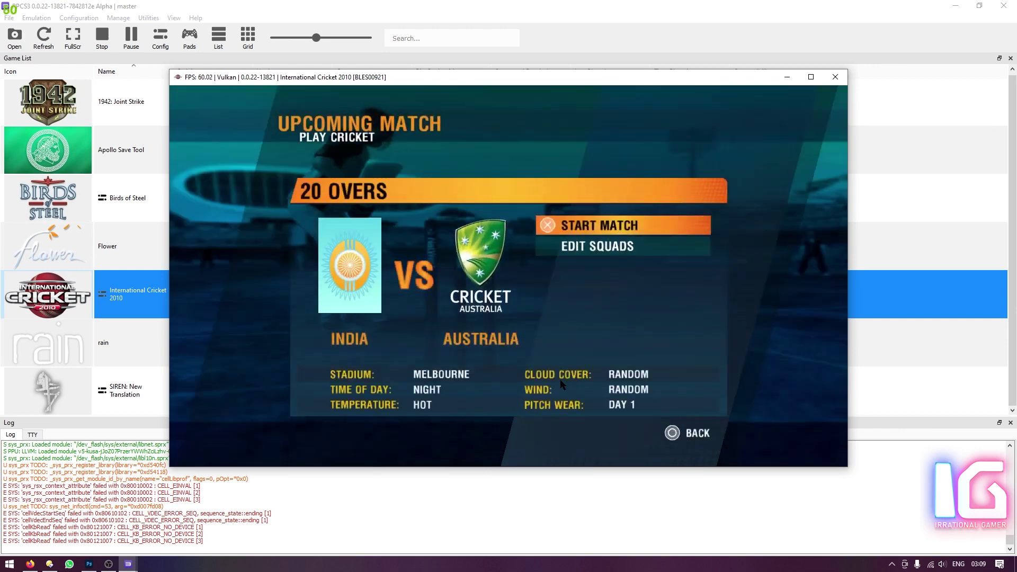
pyautogui.press('Down')
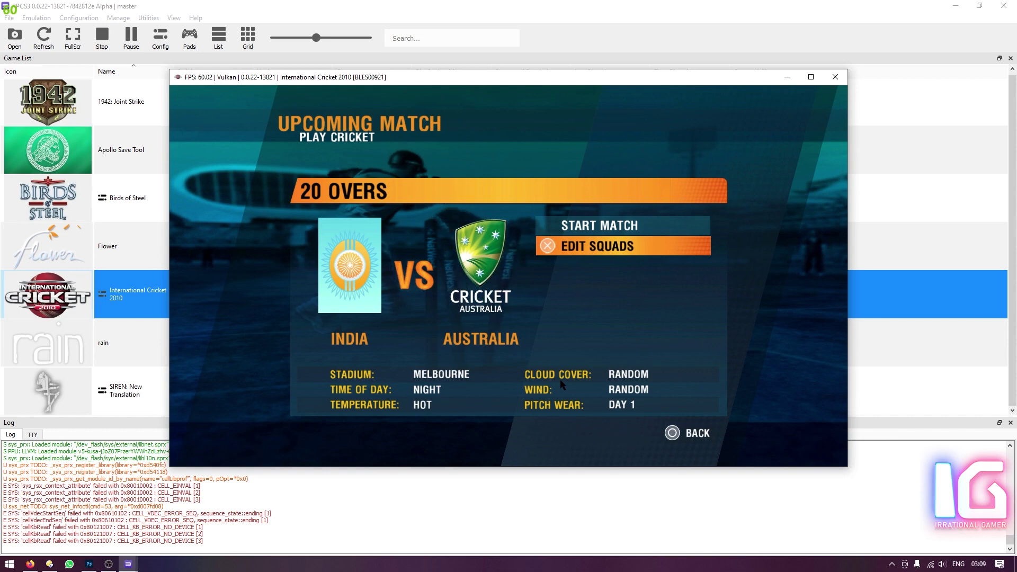
pyautogui.press('Return')
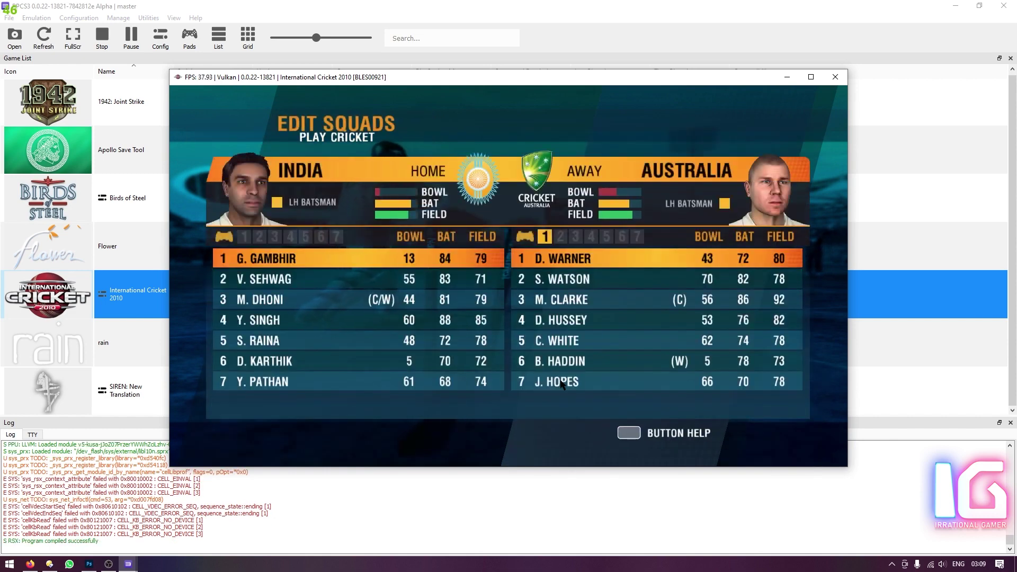
pyautogui.press('Down')
pyautogui.press('Up')
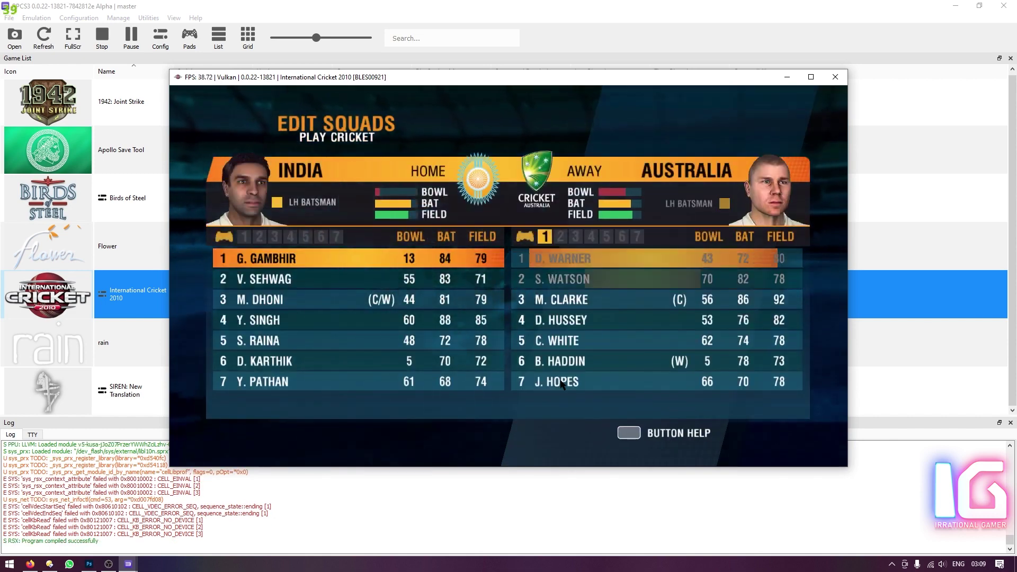
pyautogui.press('Down')
pyautogui.press('Down')
pyautogui.press('Down')
pyautogui.press('Down')
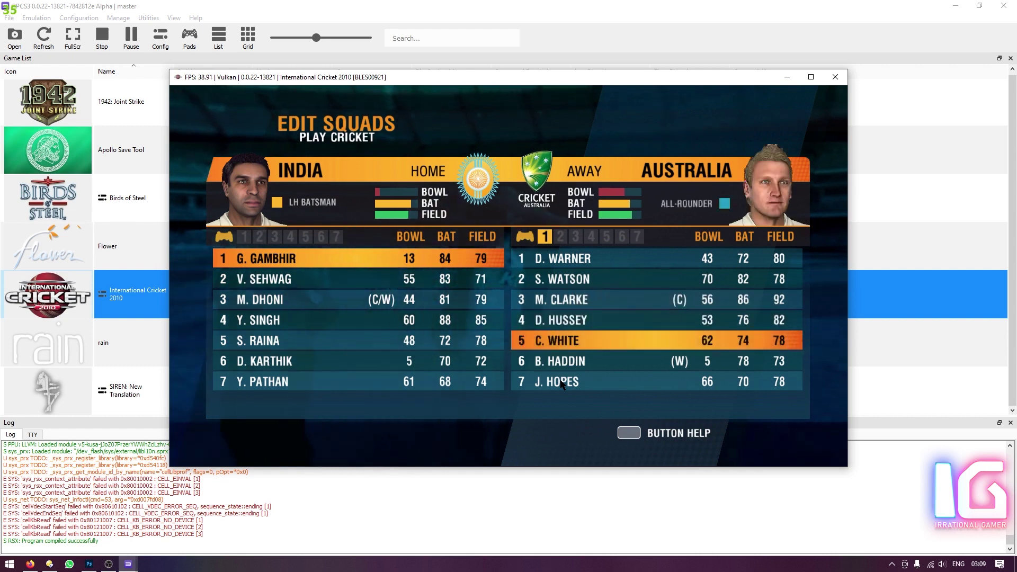
pyautogui.press('Up')
pyautogui.press('Up')
pyautogui.press('Up')
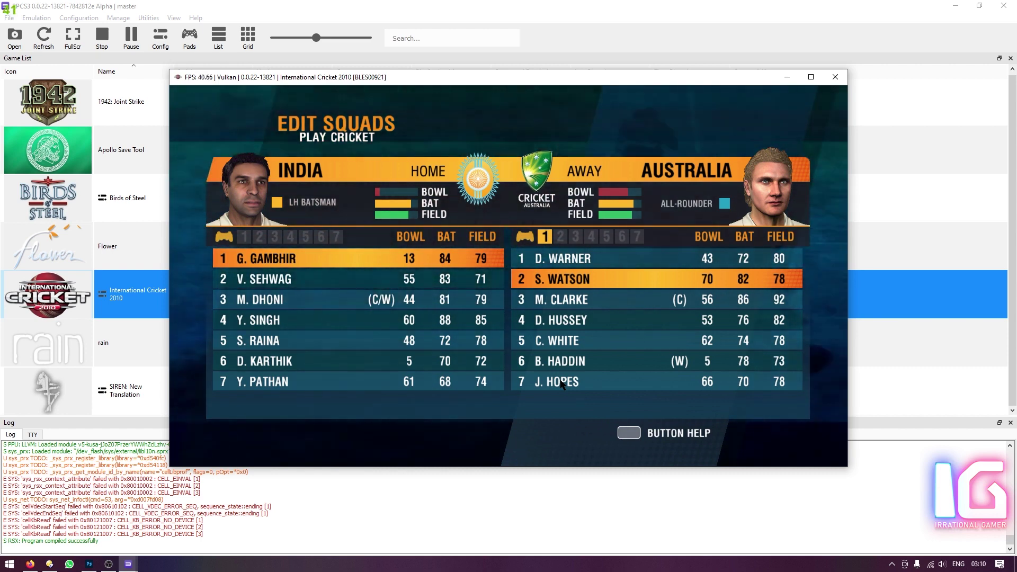
pyautogui.press('Up')
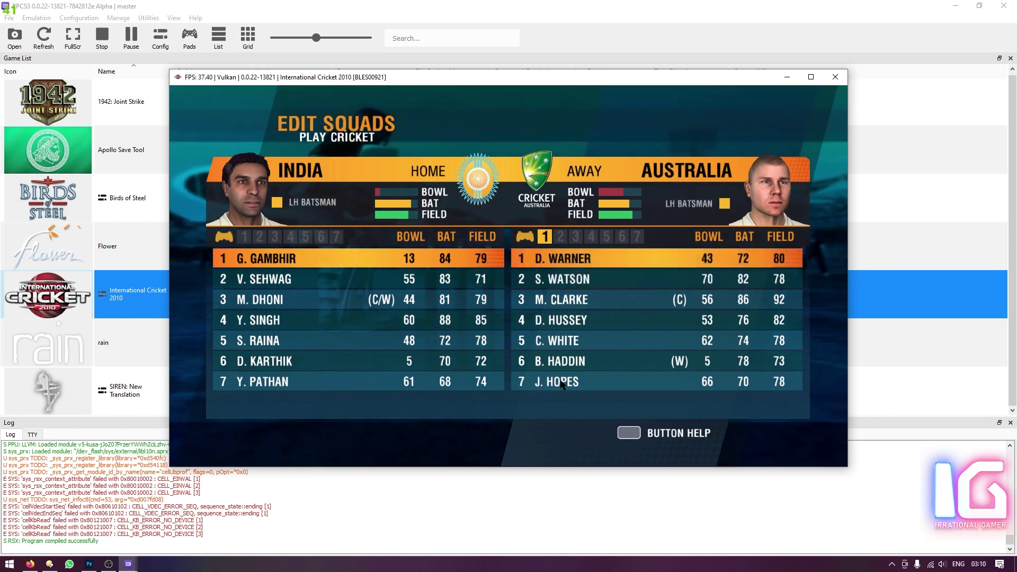
pyautogui.press('Down')
pyautogui.press('Down')
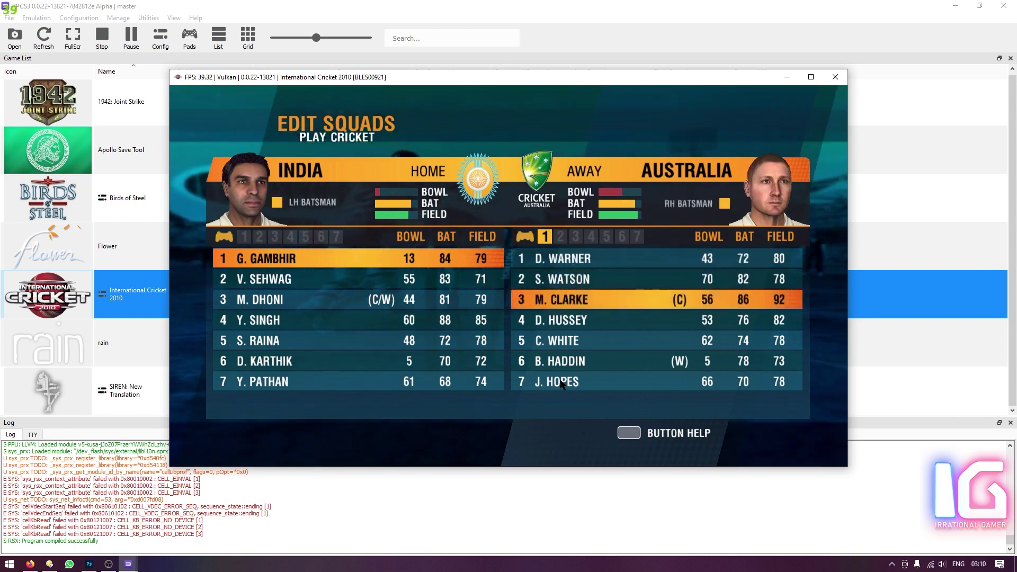
pyautogui.press('Up')
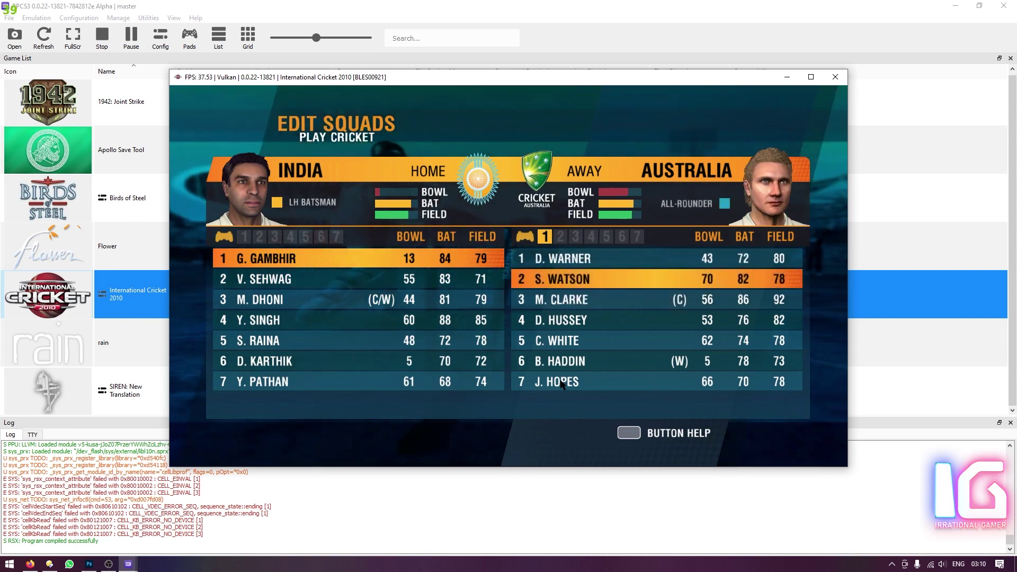
pyautogui.press('Down')
pyautogui.press('Up')
pyautogui.press('Down')
pyautogui.press('Up')
pyautogui.press('Up')
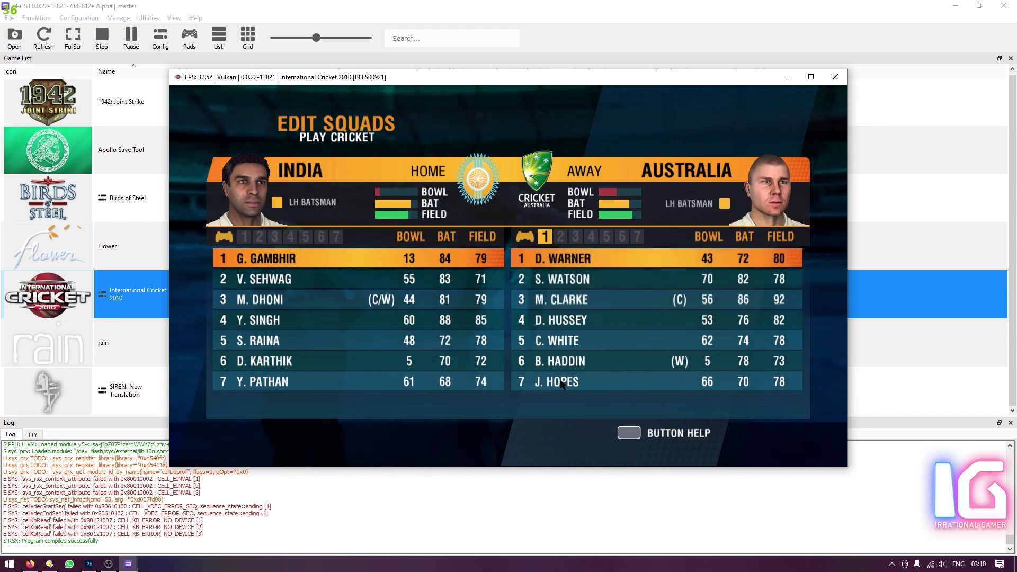
pyautogui.press('Down')
pyautogui.press('Down')
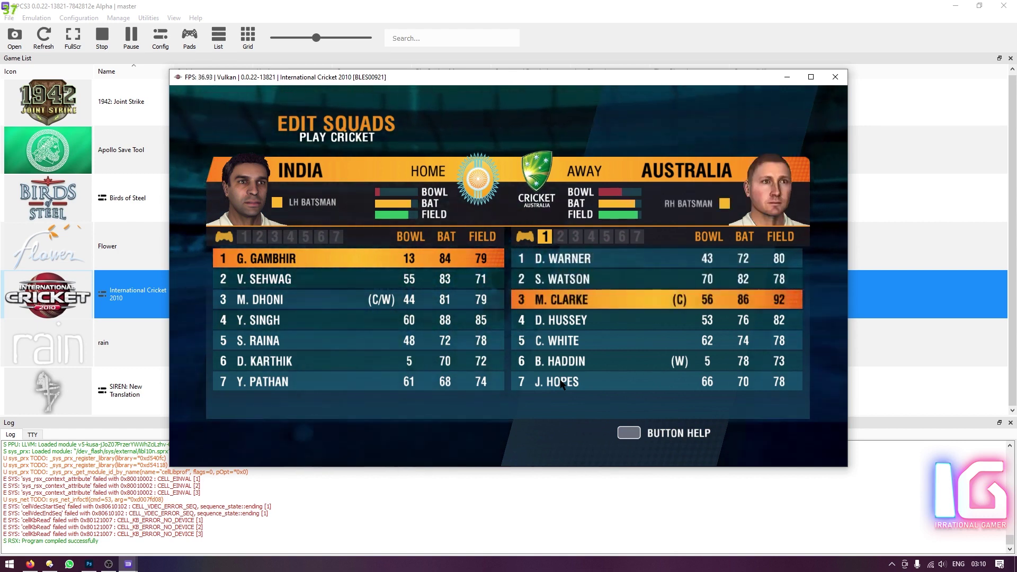
pyautogui.press('Up')
pyautogui.press('Up')
pyautogui.press('Down')
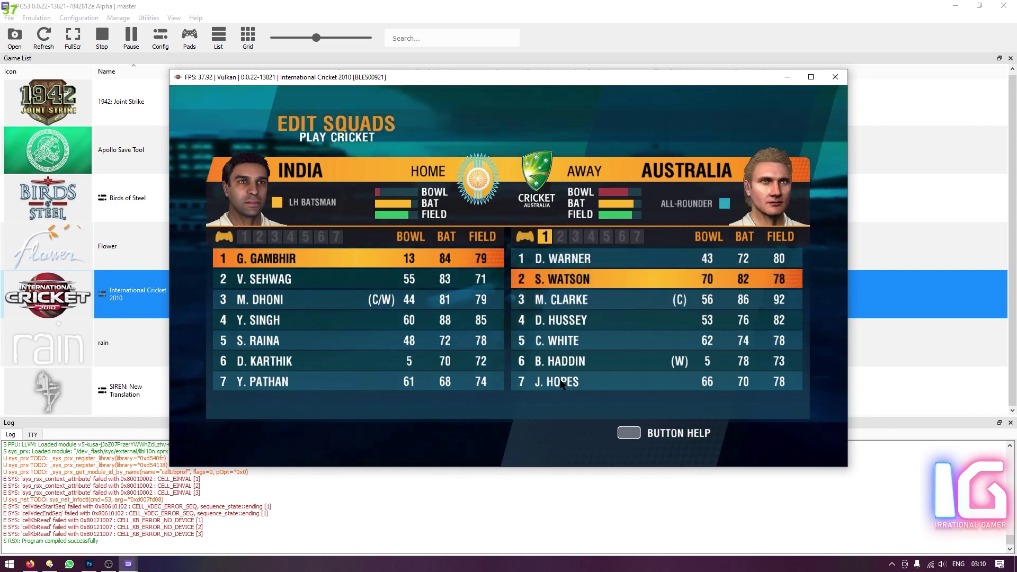
pyautogui.press('Up')
# Start the match from the summary, skip the conditions intro and call tails.
pyautogui.press('c')
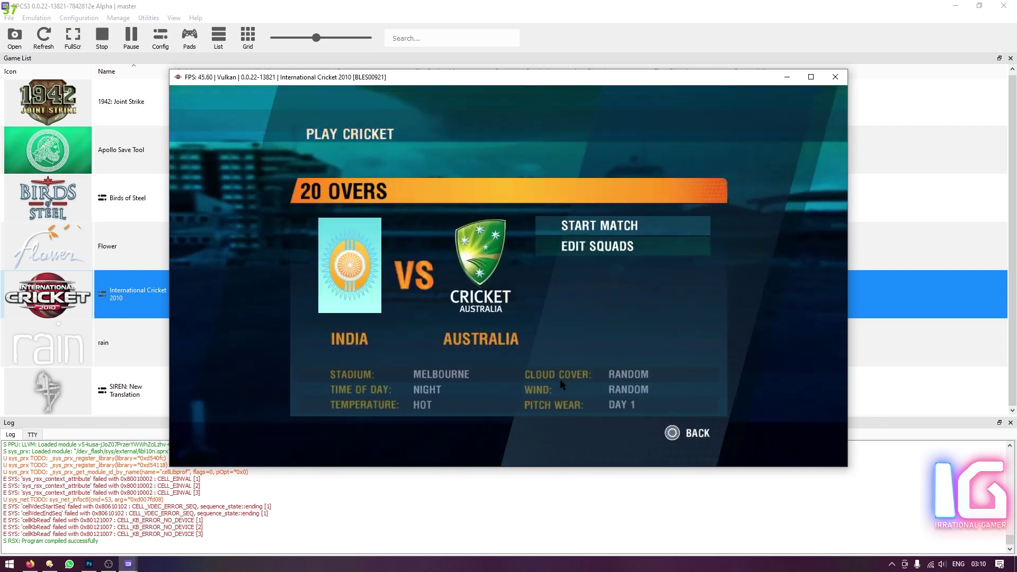
pyautogui.press('Up')
pyautogui.press('x')
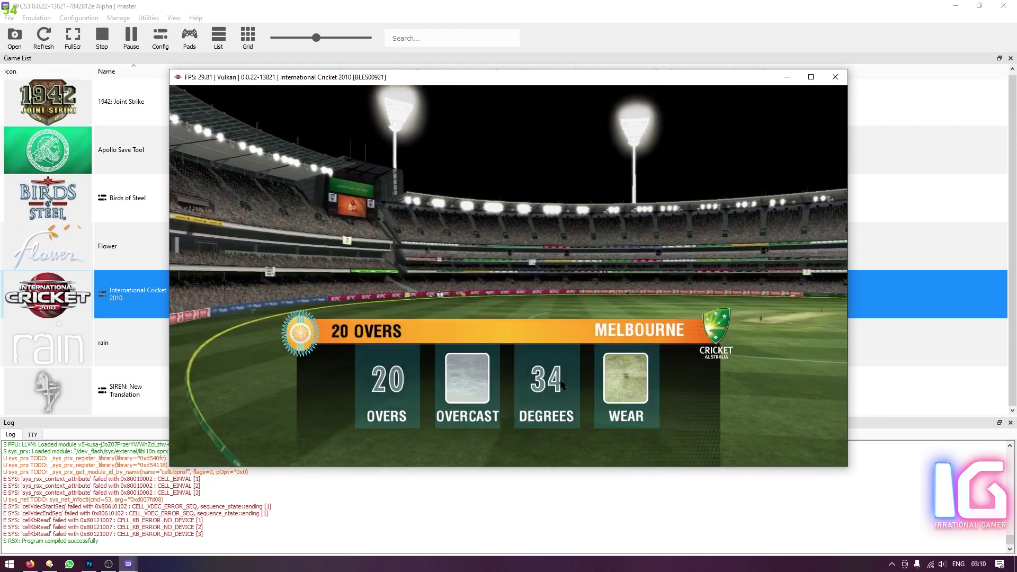
pyautogui.press('x')
pyautogui.press('Down')
pyautogui.press('x')
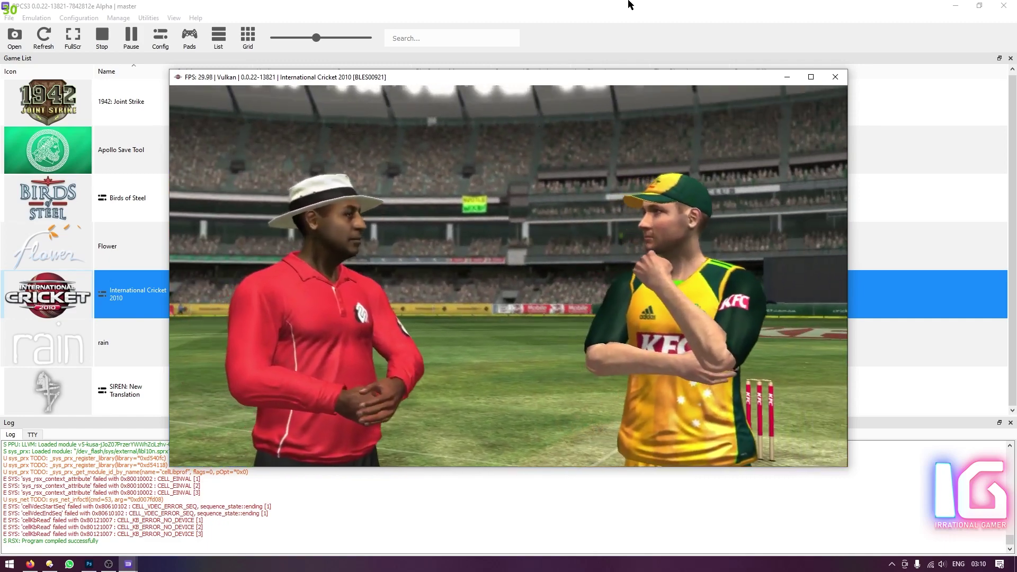
# Confirm the bat-or-field decision on the Make Your Call prompt.
pyautogui.press('x')
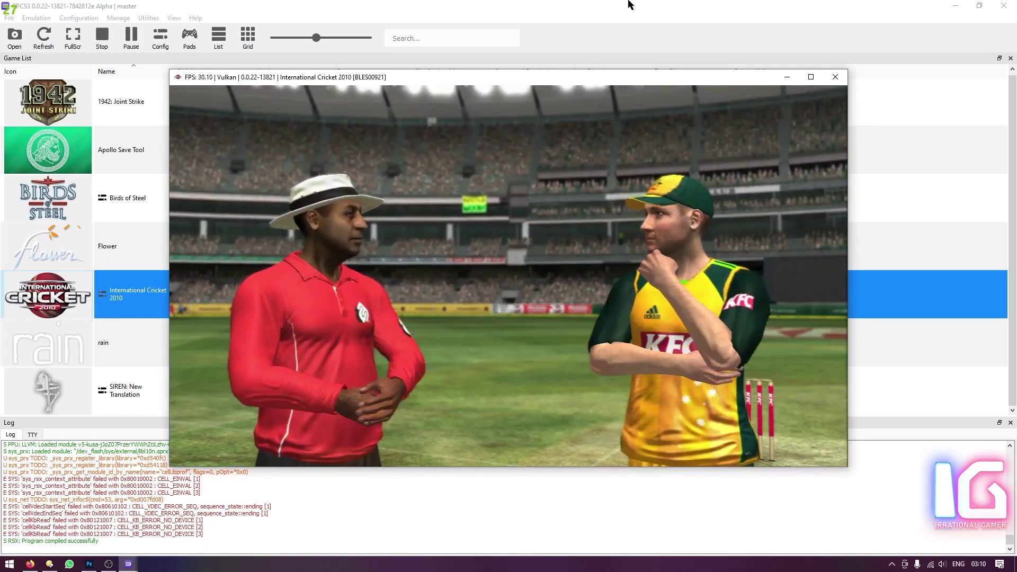